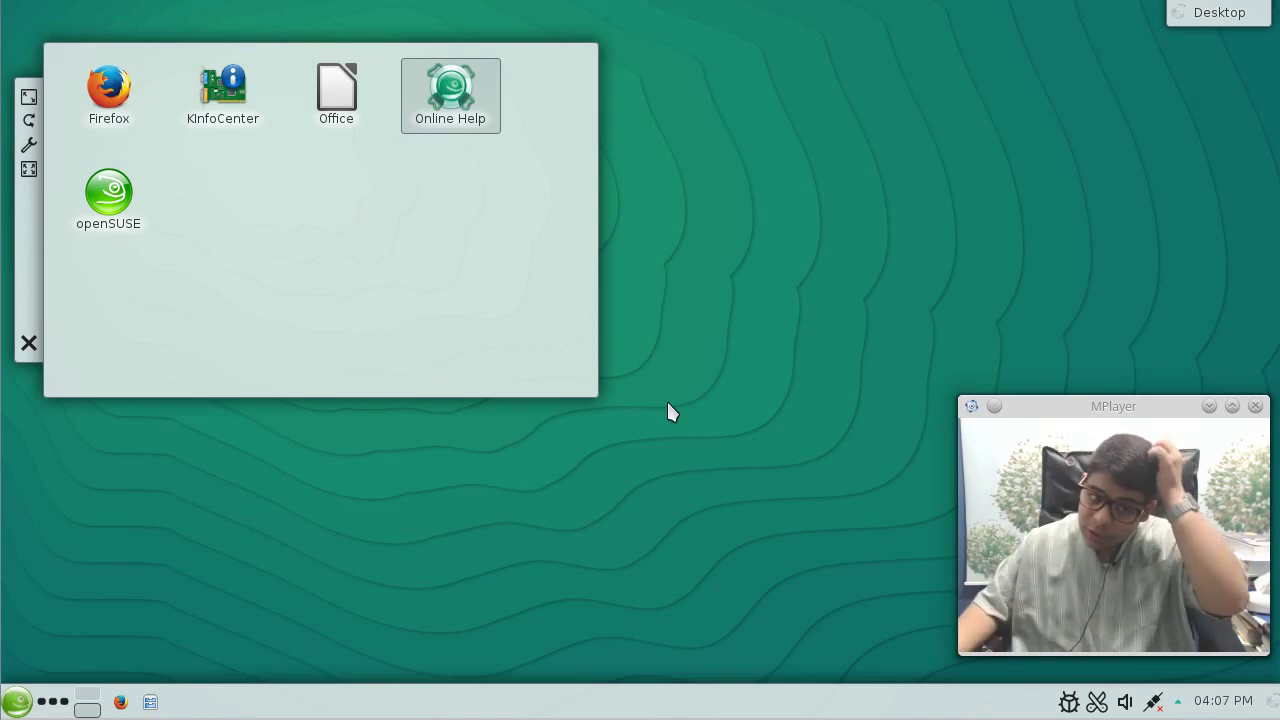
# Open a terminal and enlarge its text by five zoom levels.
pyautogui.click(16, 701)
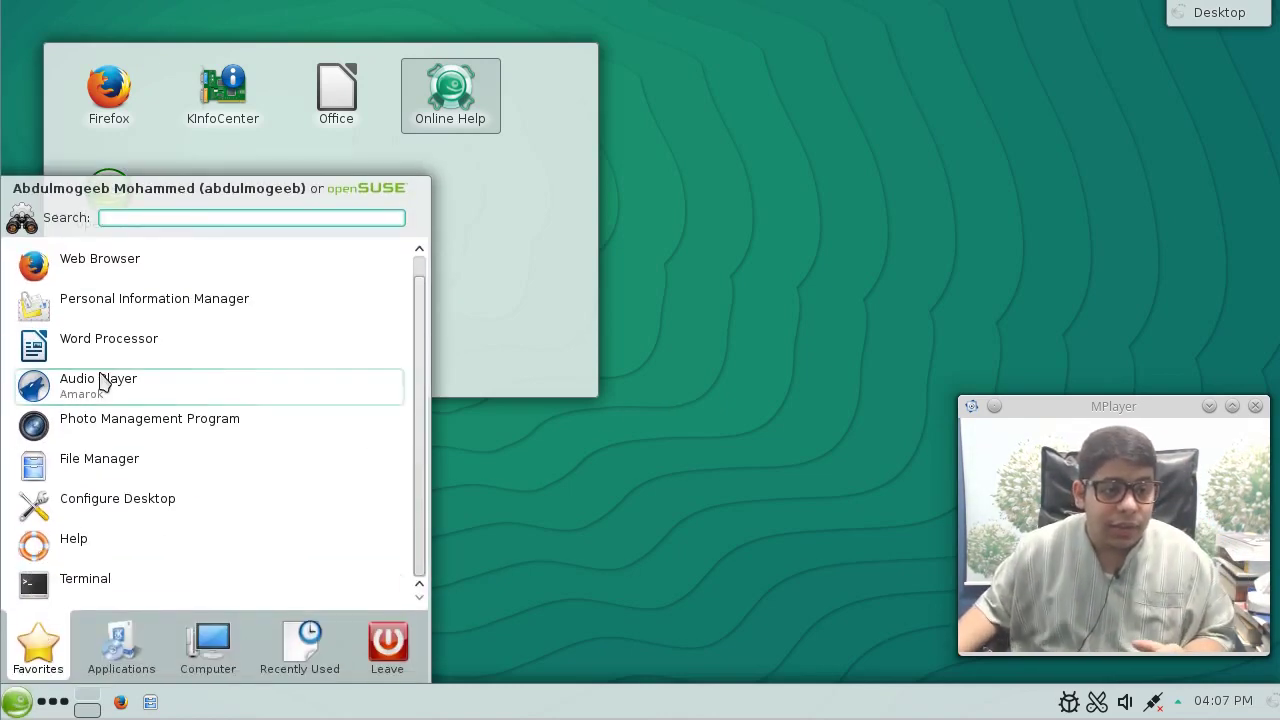
pyautogui.click(82, 580)
pyautogui.hotkey('ctrl', '+')
pyautogui.hotkey('ctrl', '+')
pyautogui.hotkey('ctrl', '+')
pyautogui.hotkey('ctrl', '+')
pyautogui.hotkey('ctrl', '+')
pyautogui.hotkey('ctrl', '+')
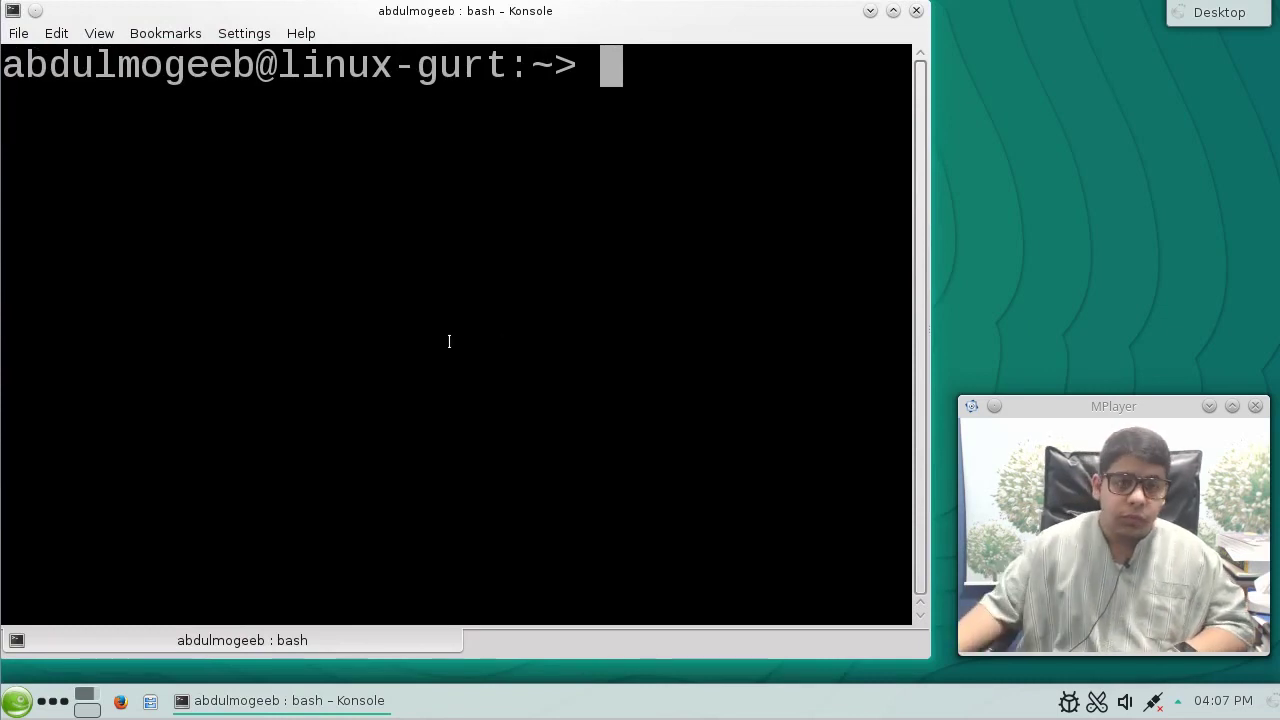
pyautogui.hotkey('ctrl', '-')
# Print the full system and kernel information with the command uname -a.
pyautogui.write('uname -')
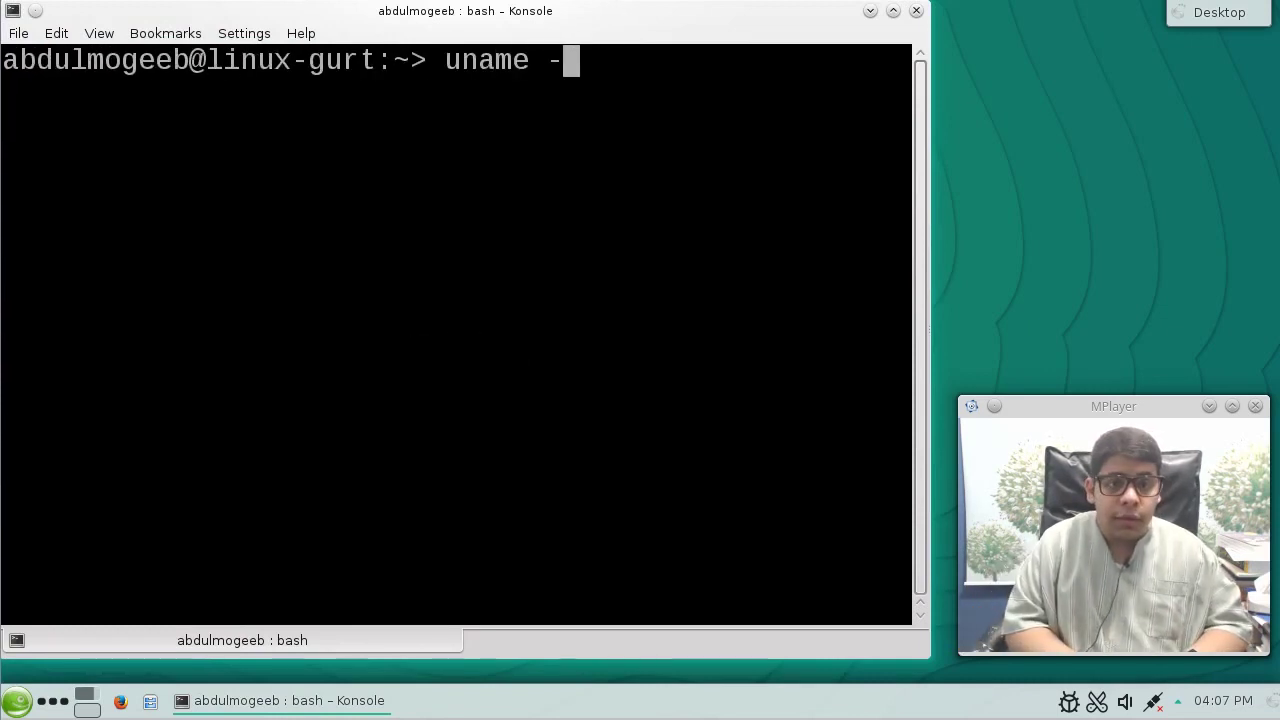
pyautogui.press('Return')
pyautogui.press('Up')
pyautogui.write('a')
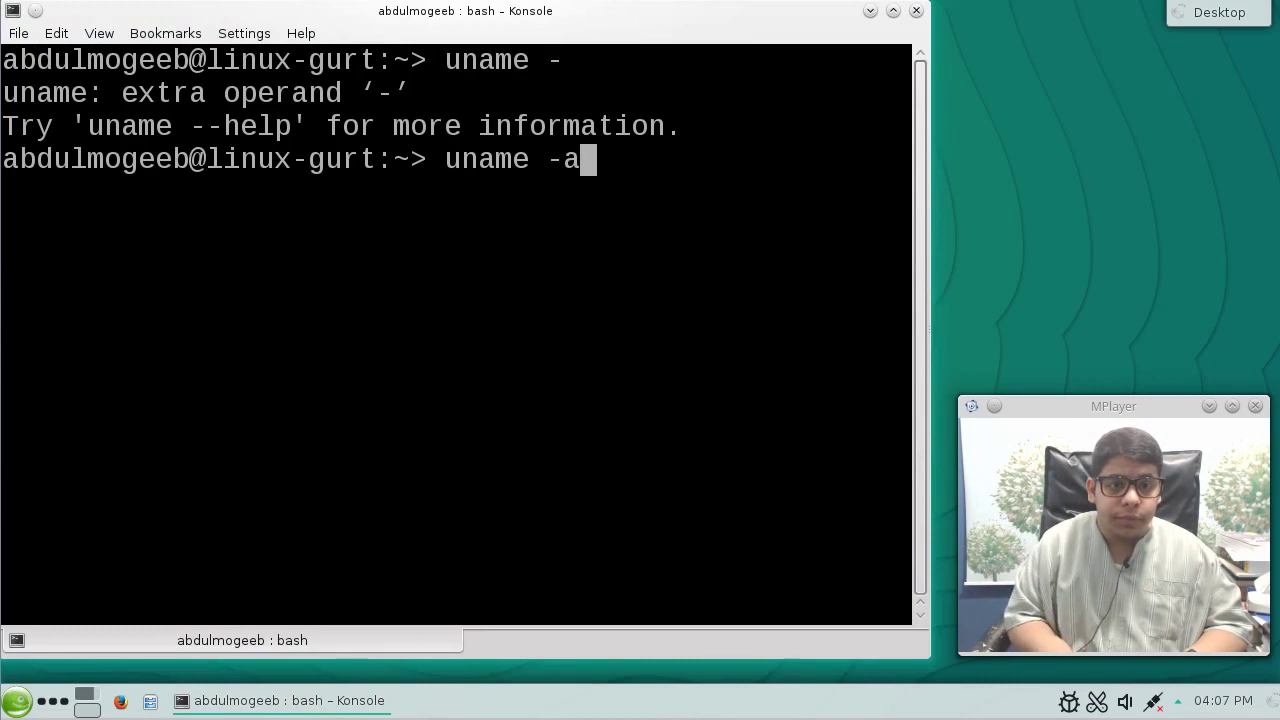
pyautogui.press('Return')
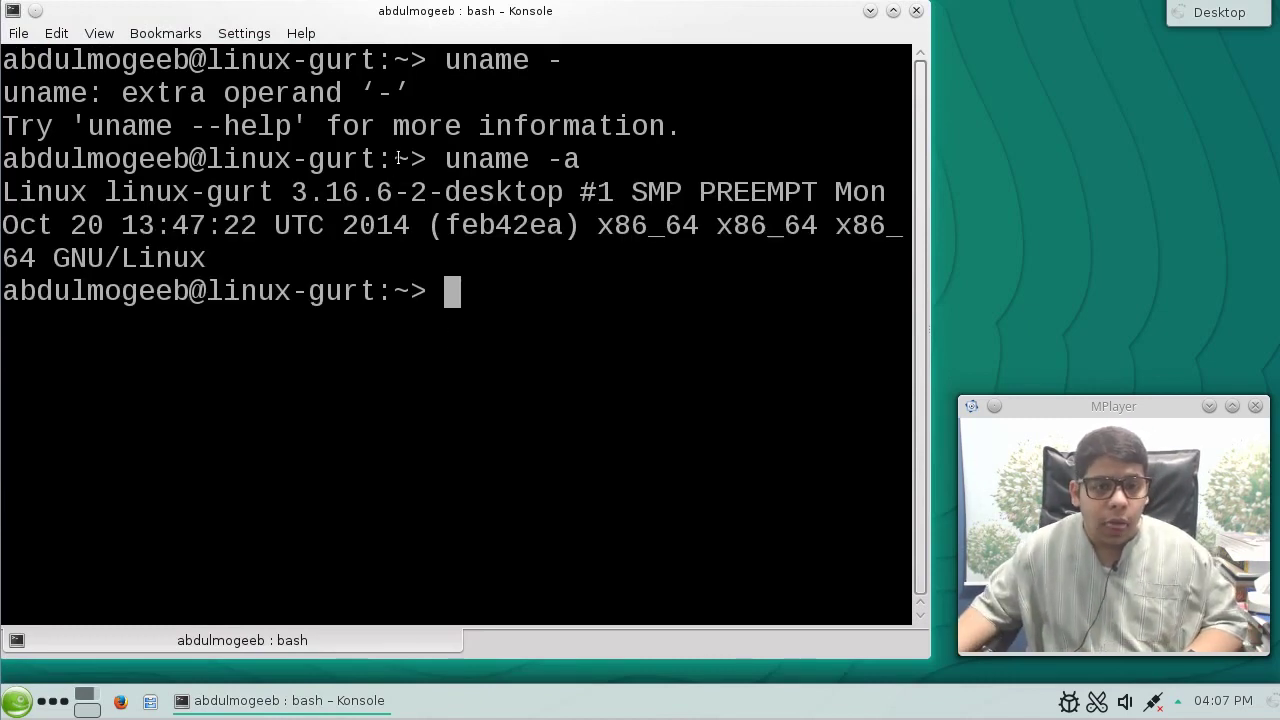
# Highlight the first two parts of the kernel version in the output, and close the terminal.
pyautogui.moveTo(291, 192); pyautogui.dragTo(360, 191)
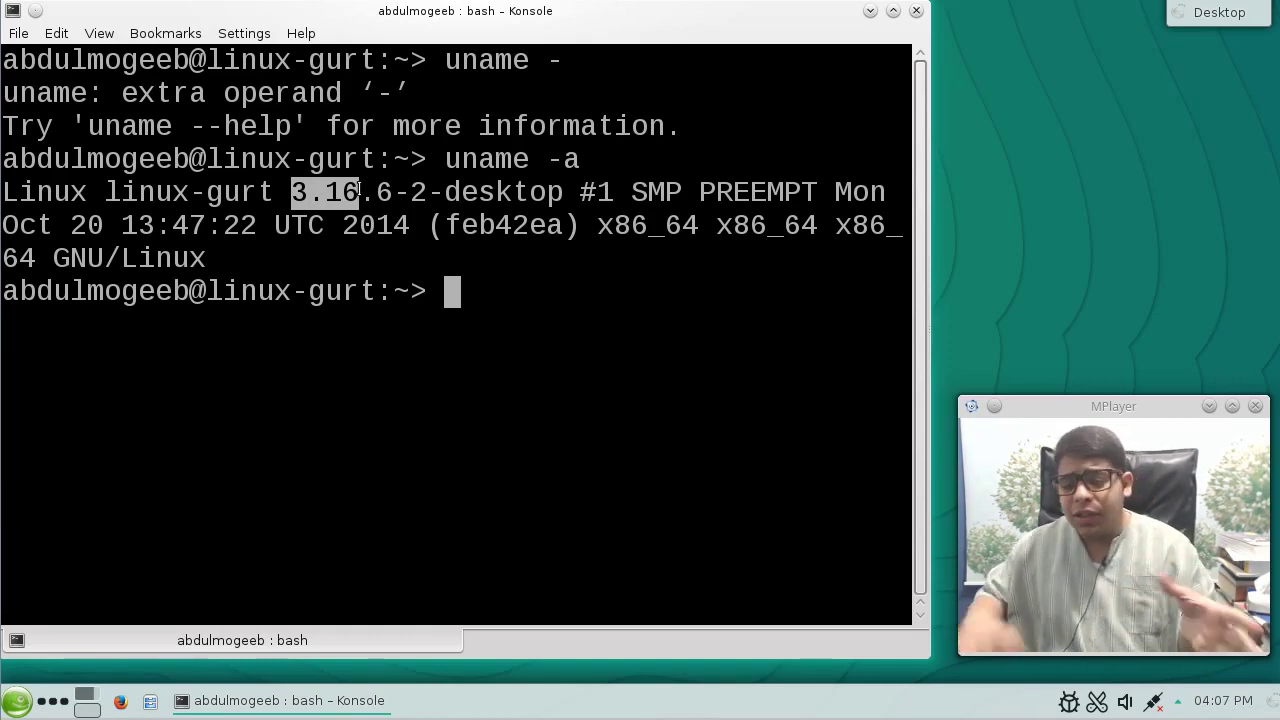
pyautogui.click(916, 10)
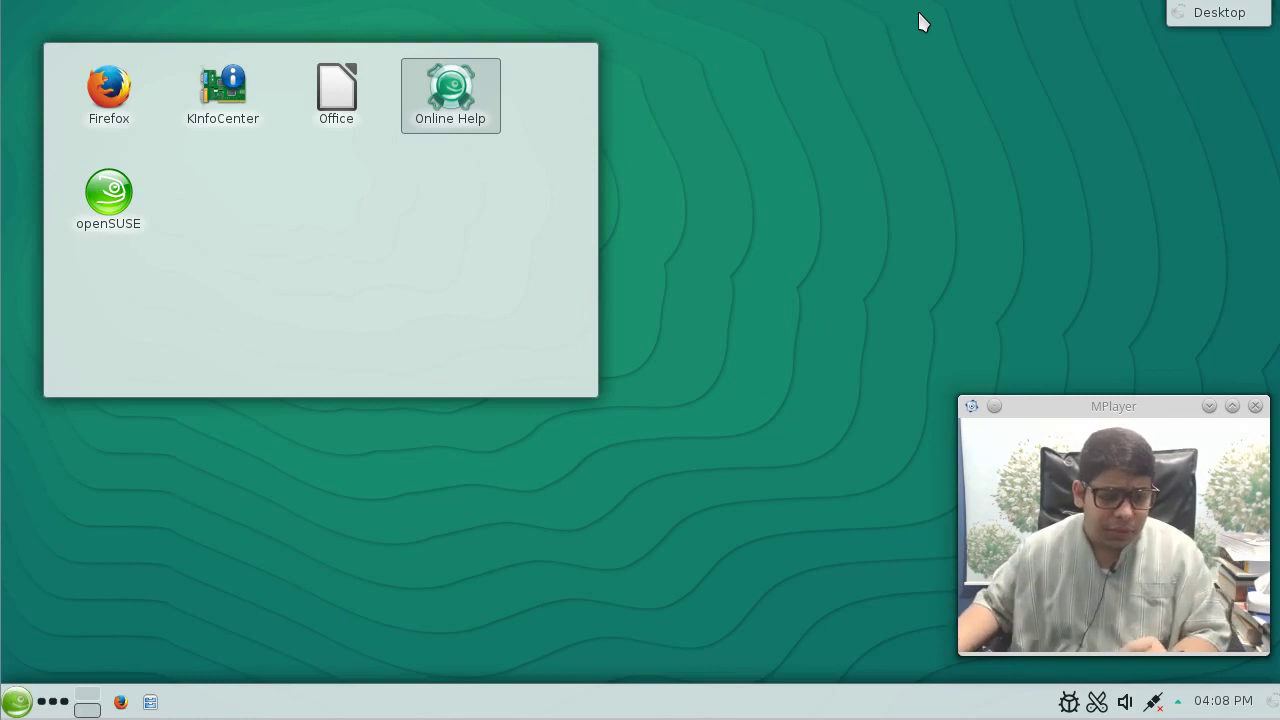
# Search the application launcher for "appar" to find the AppArmor tool, and dismiss the launcher.
pyautogui.click(14, 702)
pyautogui.write('appar')
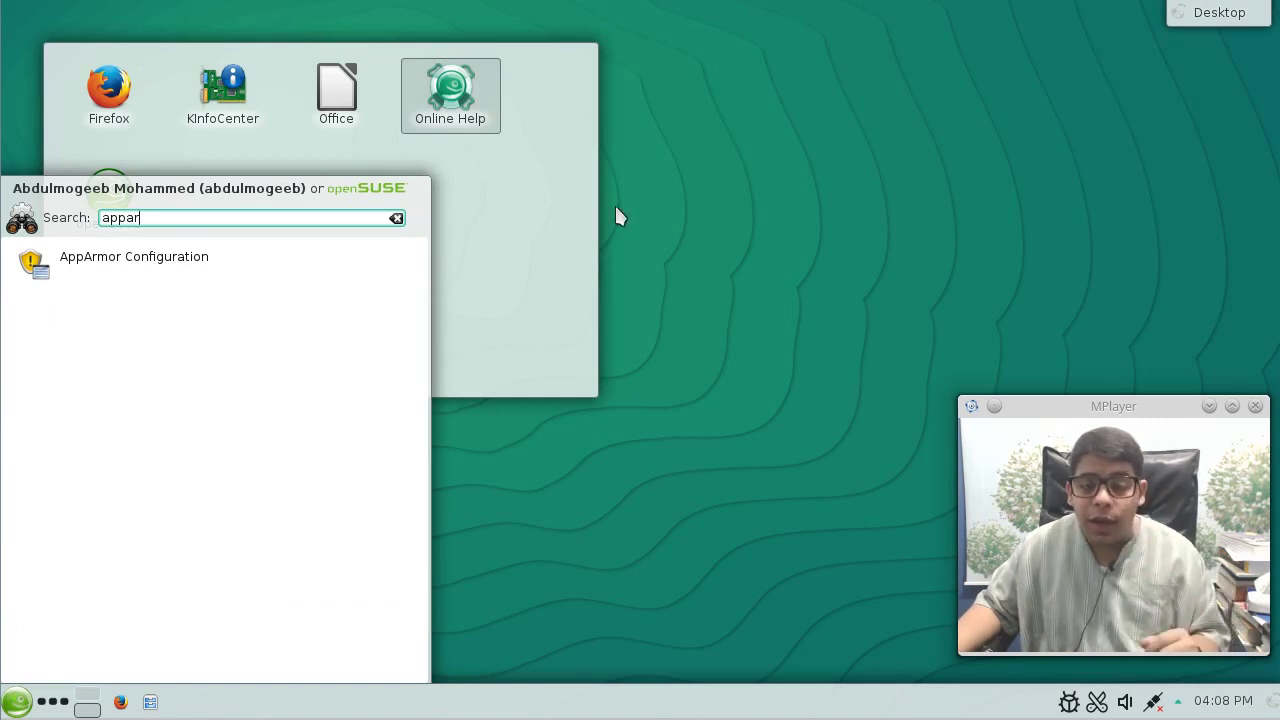
pyautogui.click(662, 212)
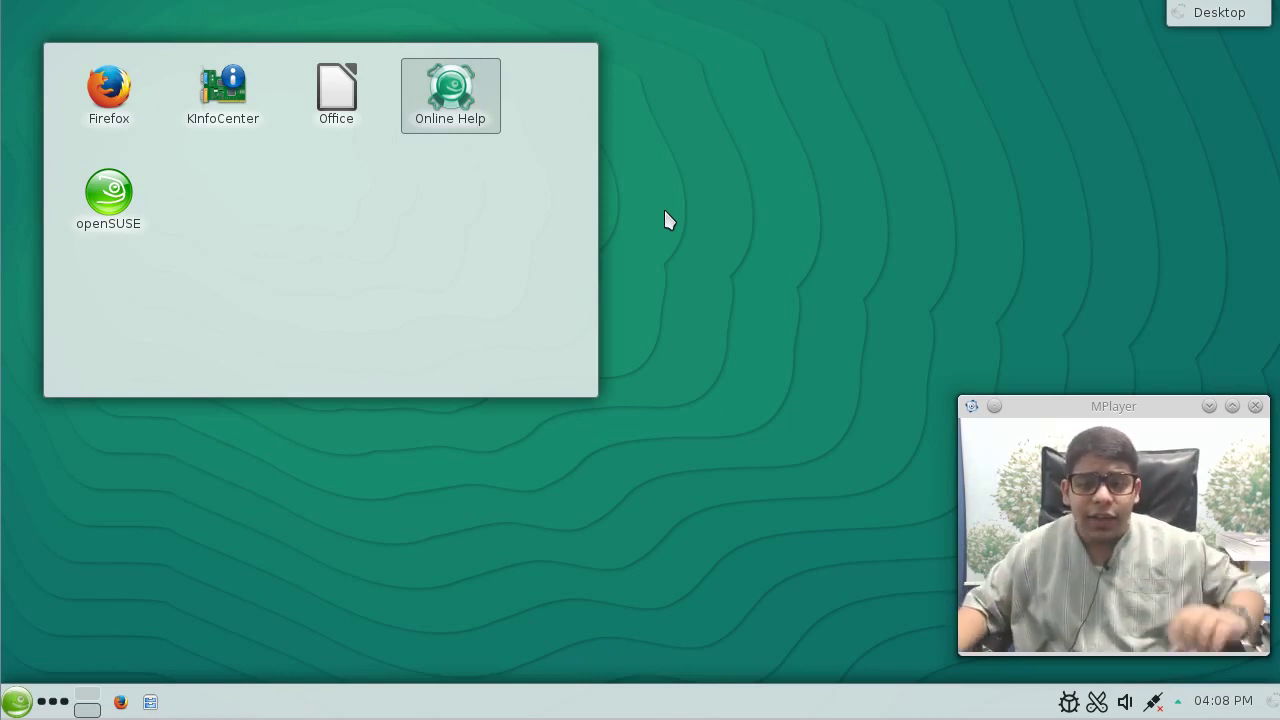
# Open the desktop configuration, view the Application and System Notifications page and return to the overview.
pyautogui.click(17, 701)
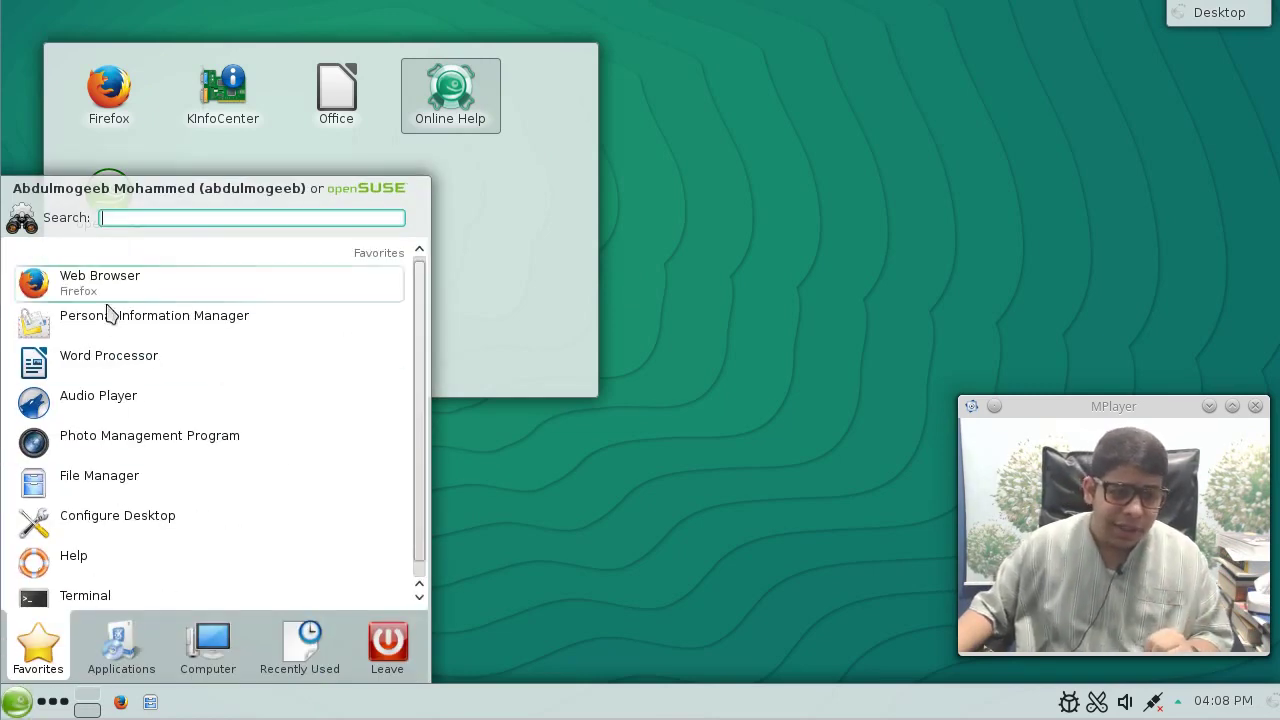
pyautogui.click(135, 508)
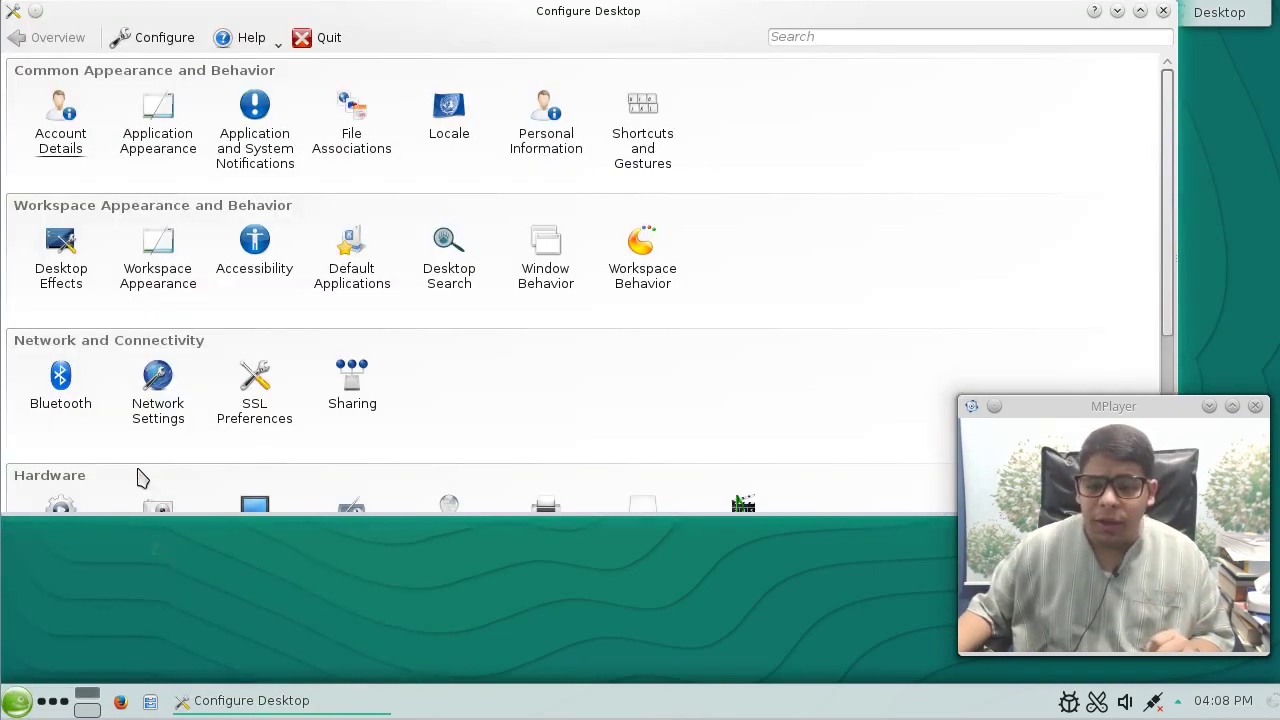
pyautogui.click(248, 140)
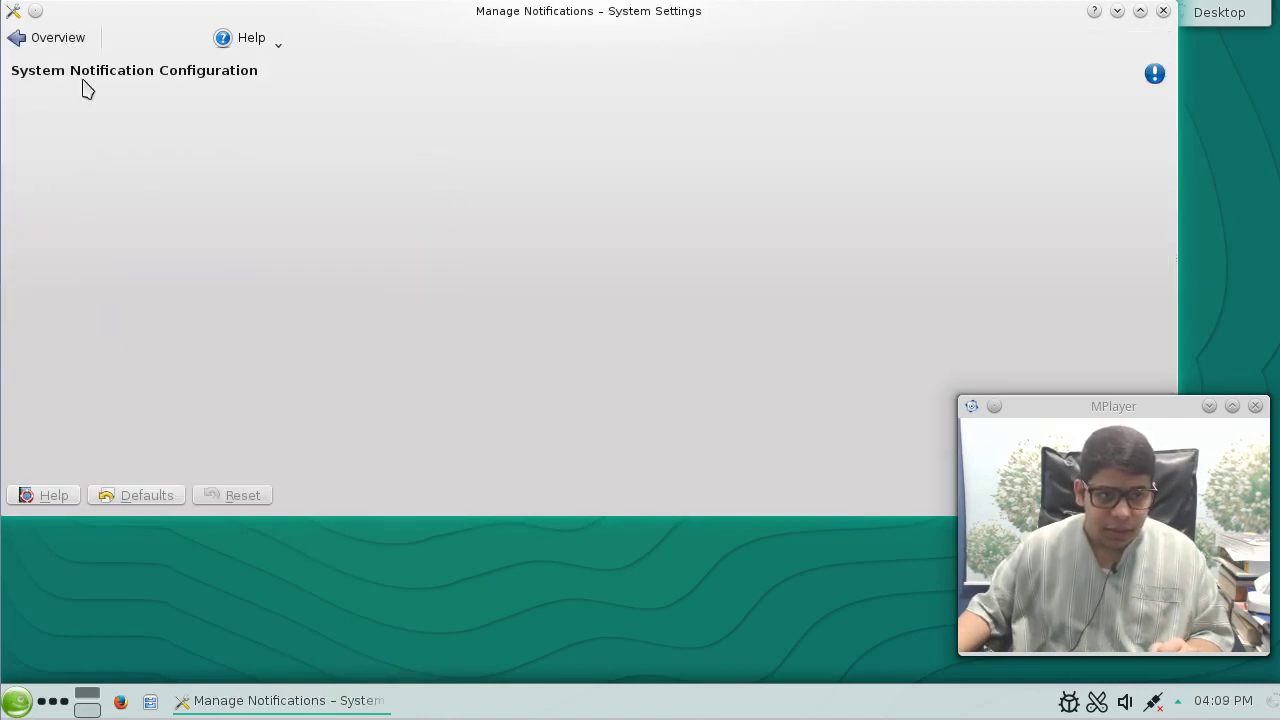
pyautogui.click(59, 42)
# Launch YaST from the System Administration settings, look through all modules of its Control Center and close it.
pyautogui.scroll(-4, 565, 346)
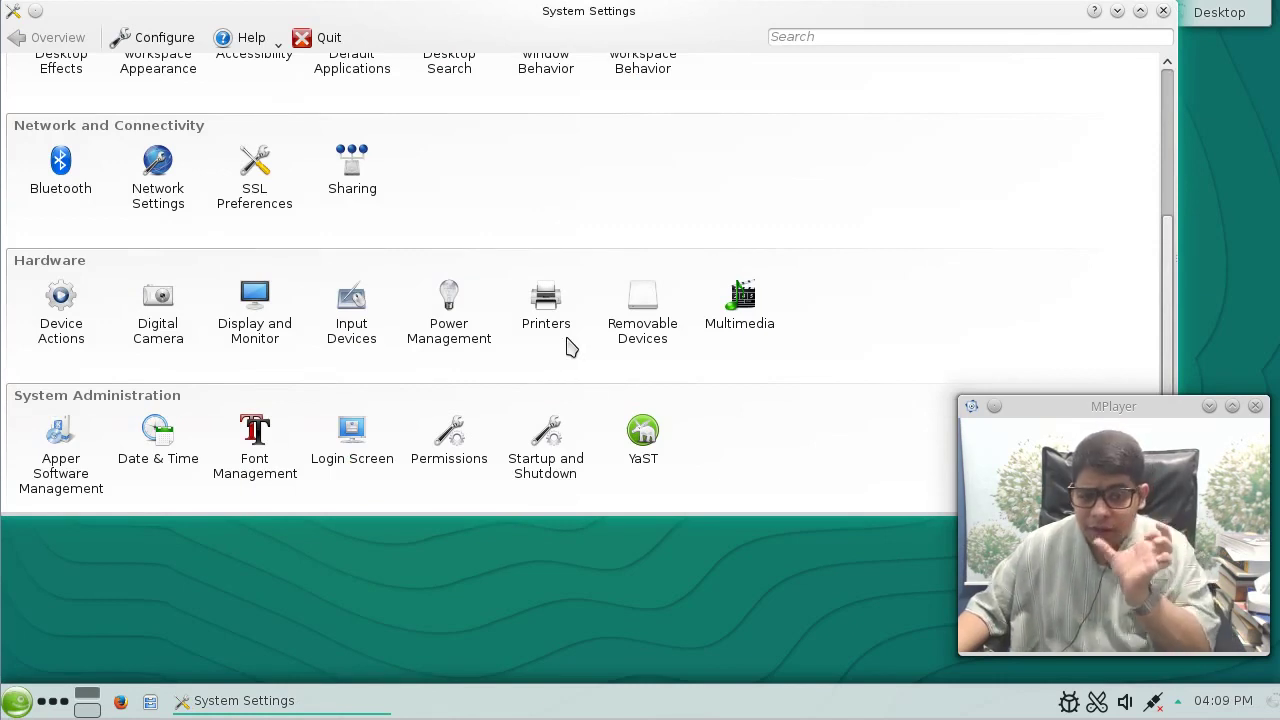
pyautogui.scroll(4, 571, 352)
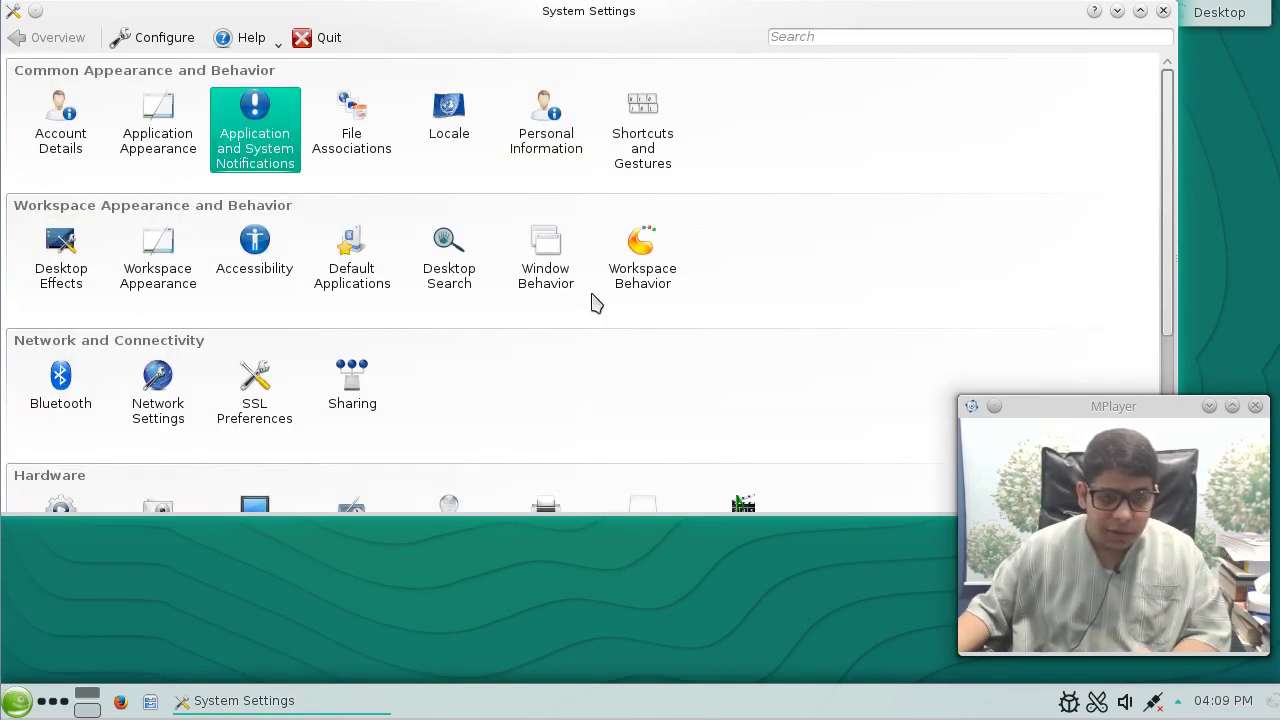
pyautogui.scroll(-4, 525, 362)
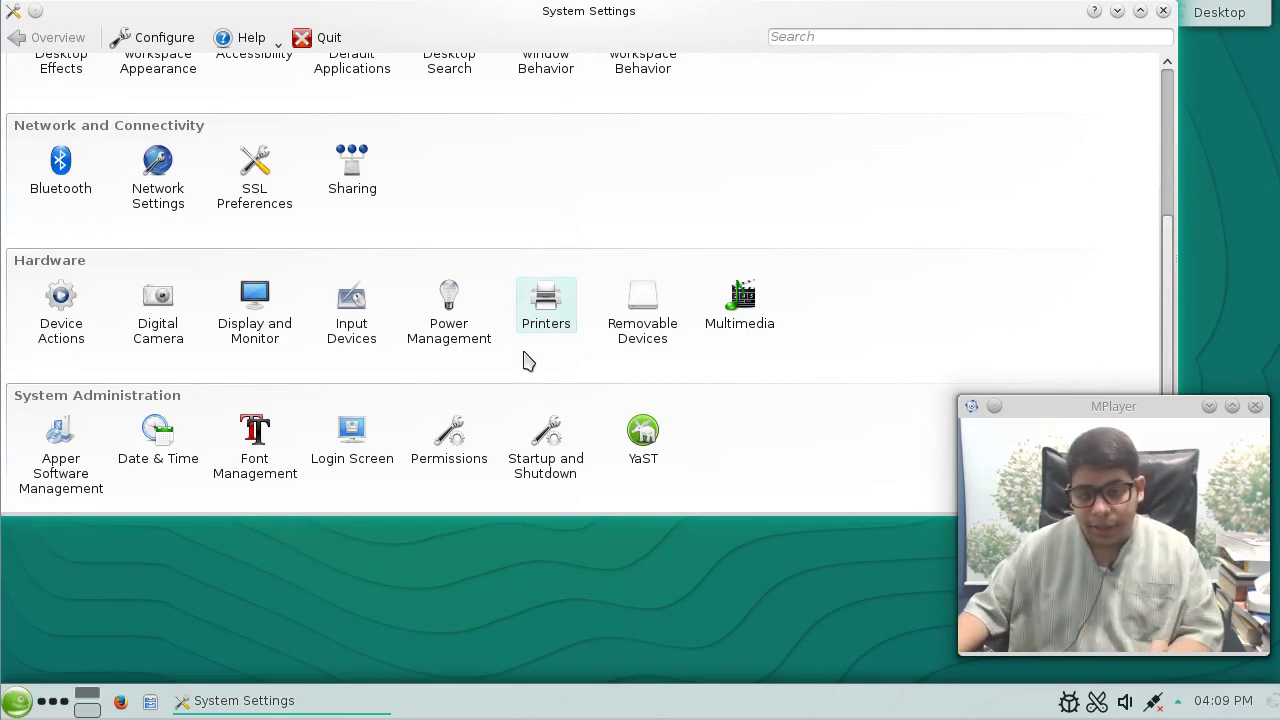
pyautogui.click(643, 445)
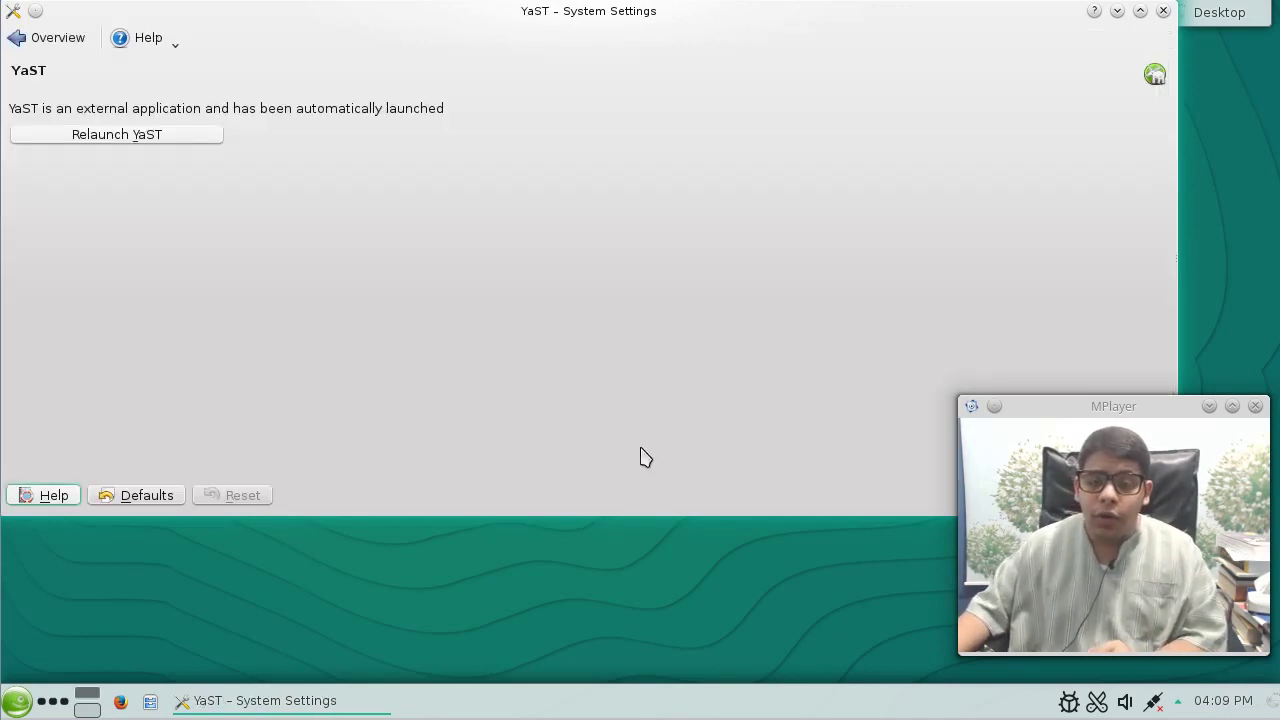
pyautogui.scroll(-10, 889, 546)
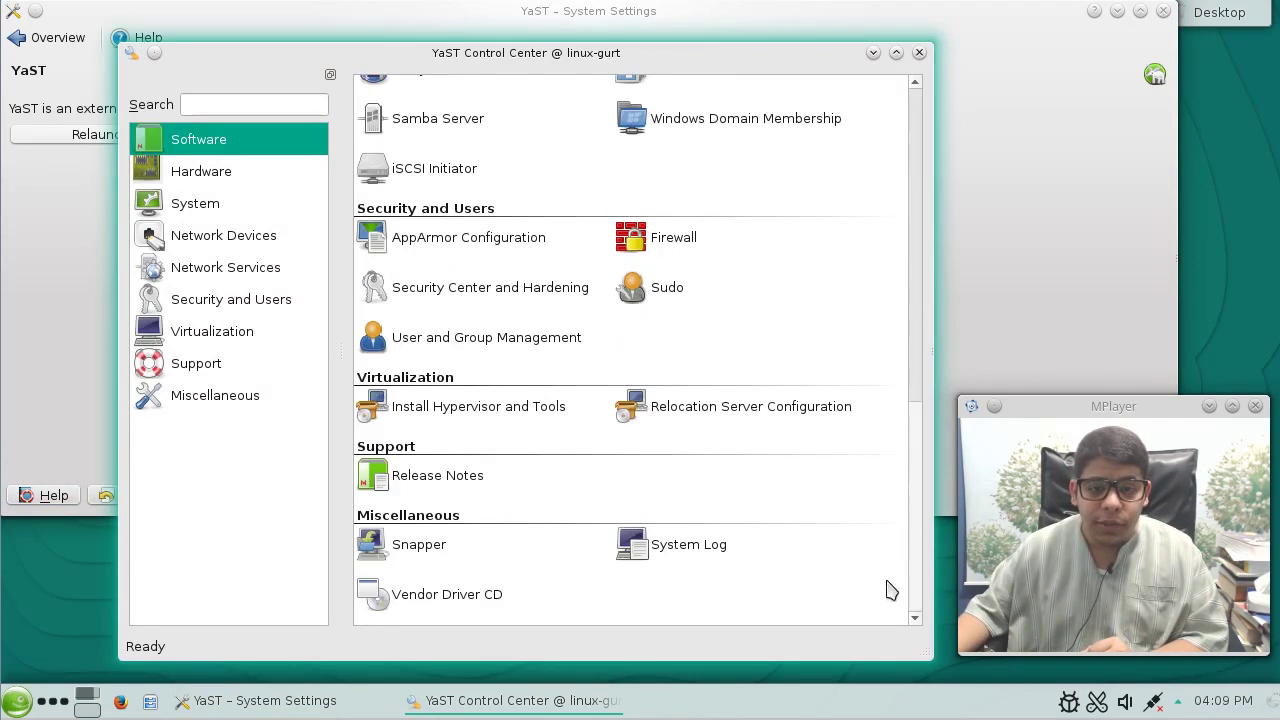
pyautogui.scroll(10, 900, 277)
pyautogui.scroll(-10, 860, 430)
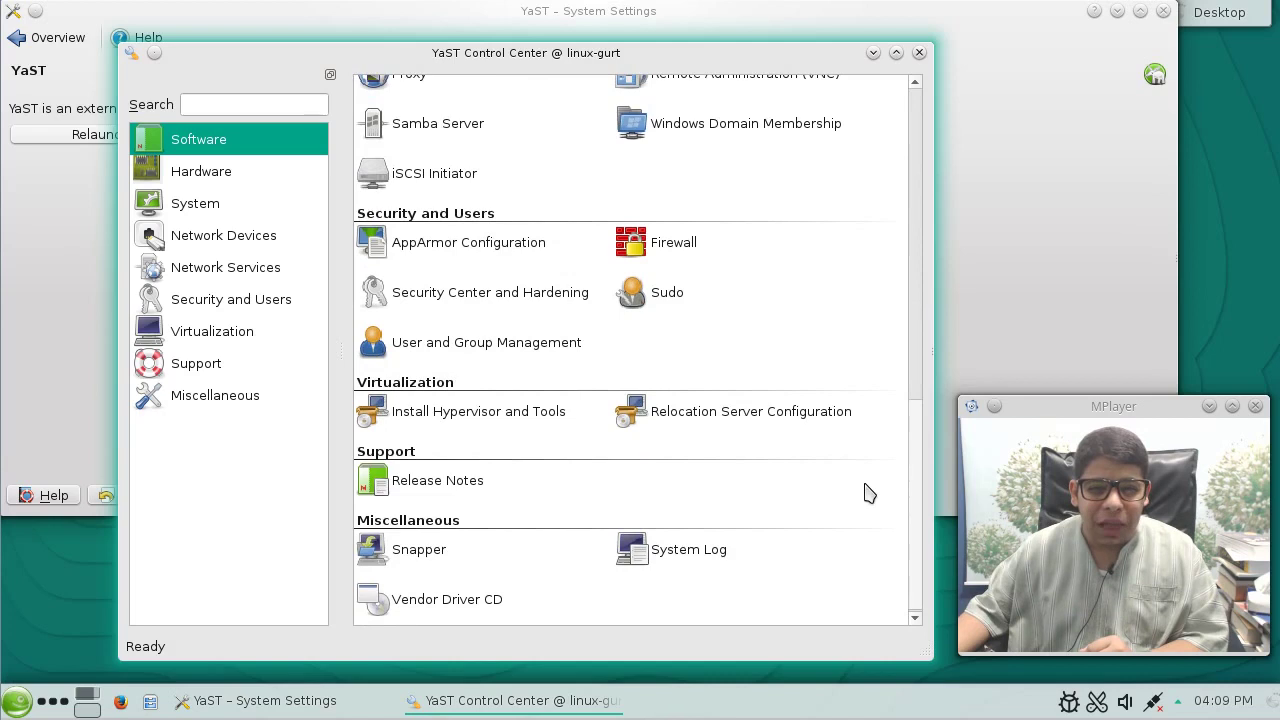
pyautogui.scroll(10, 866, 491)
pyautogui.click(919, 53)
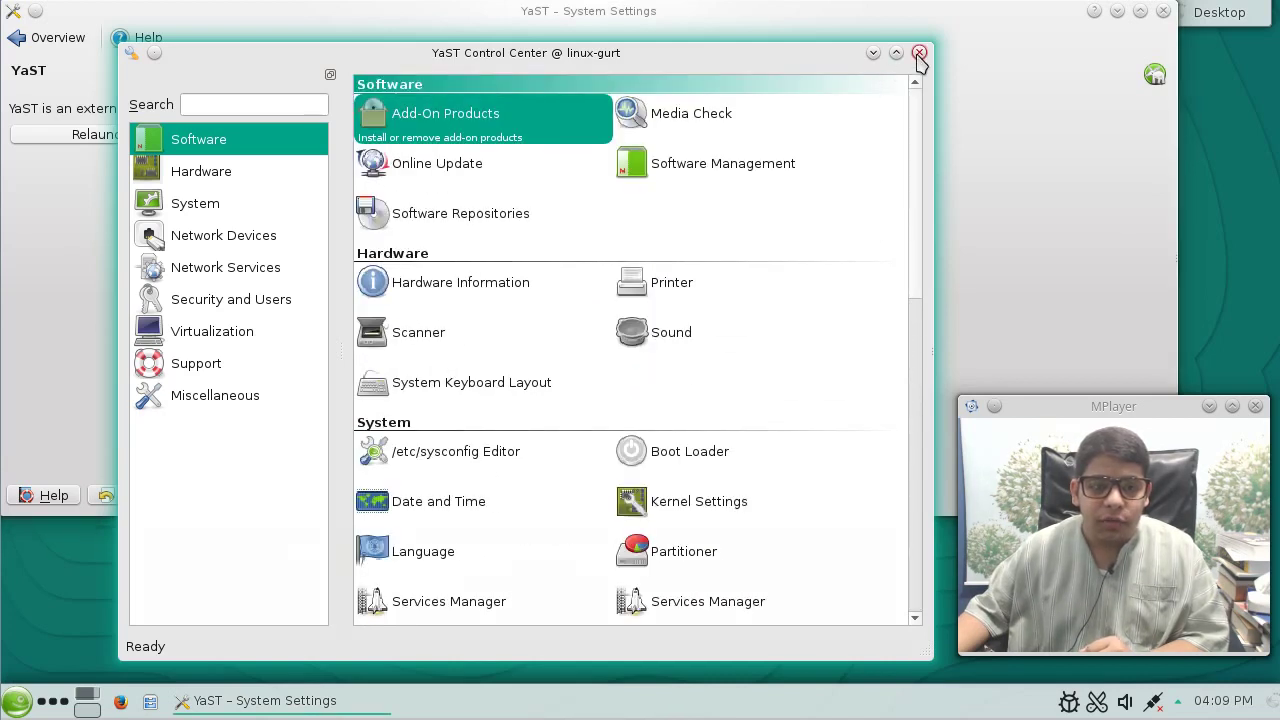
# Return to the System Settings overview and close the settings window.
pyautogui.click(55, 40)
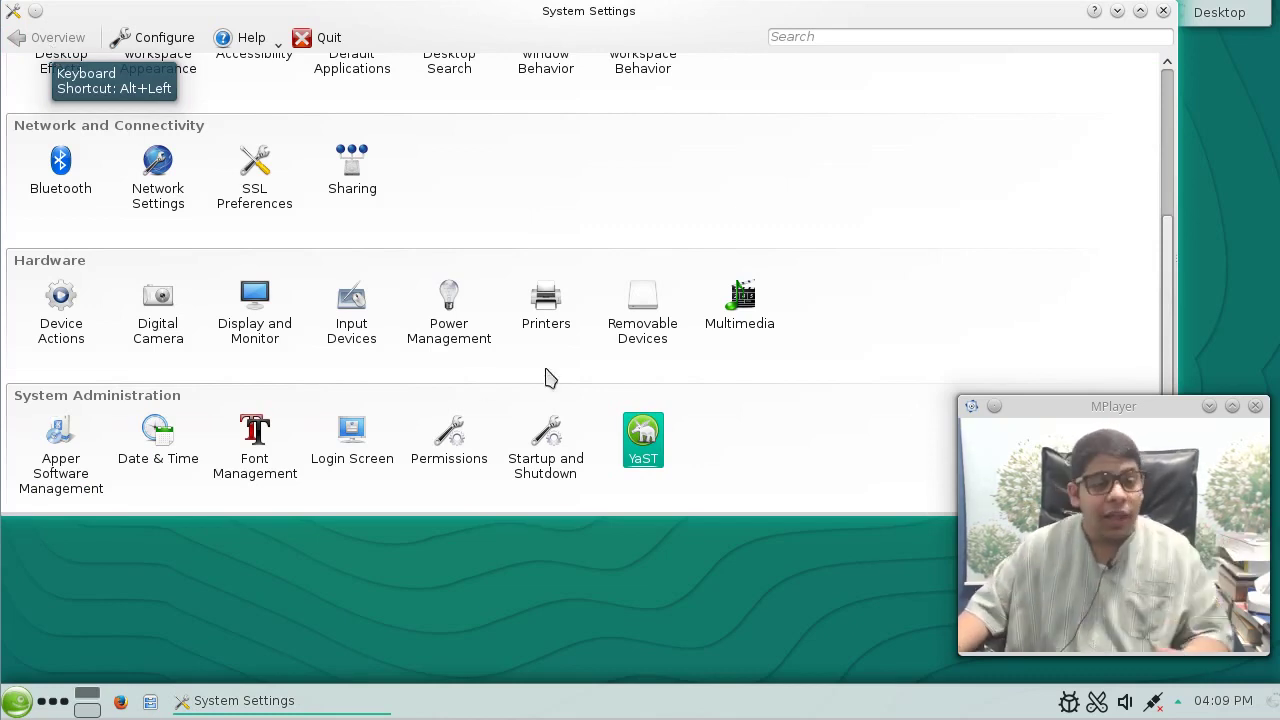
pyautogui.scroll(3, 897, 393)
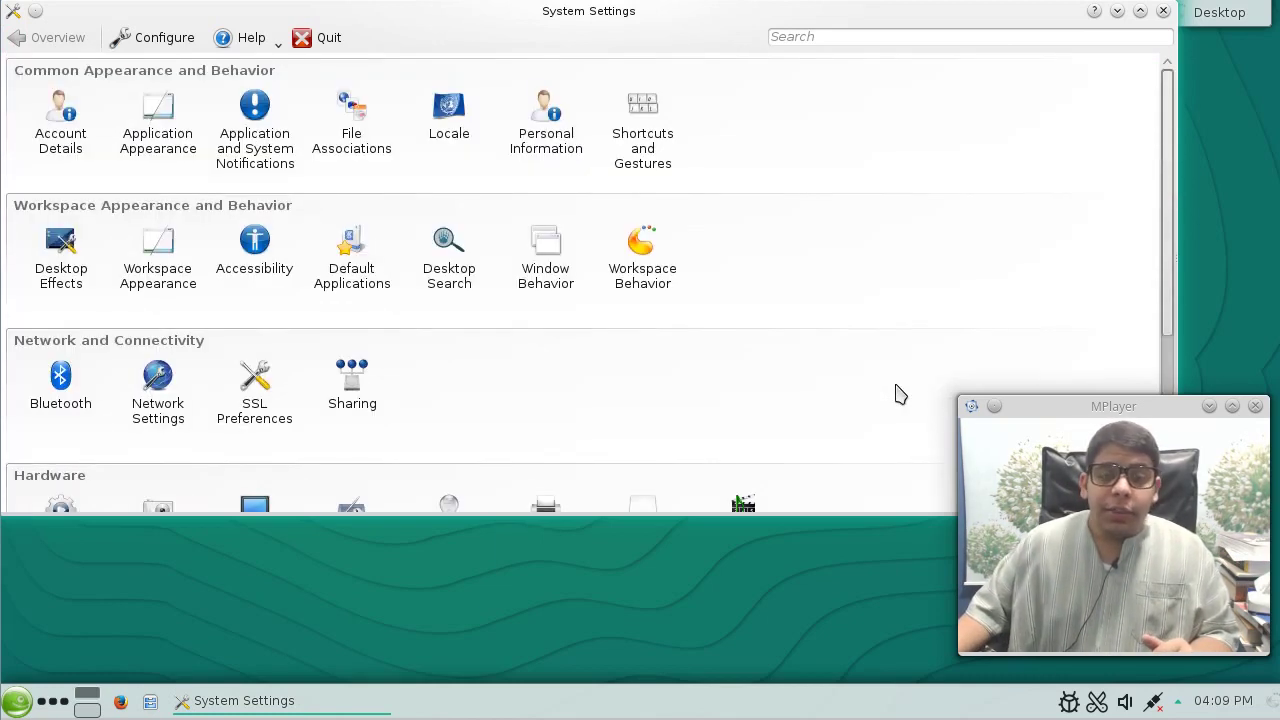
pyautogui.click(1164, 12)
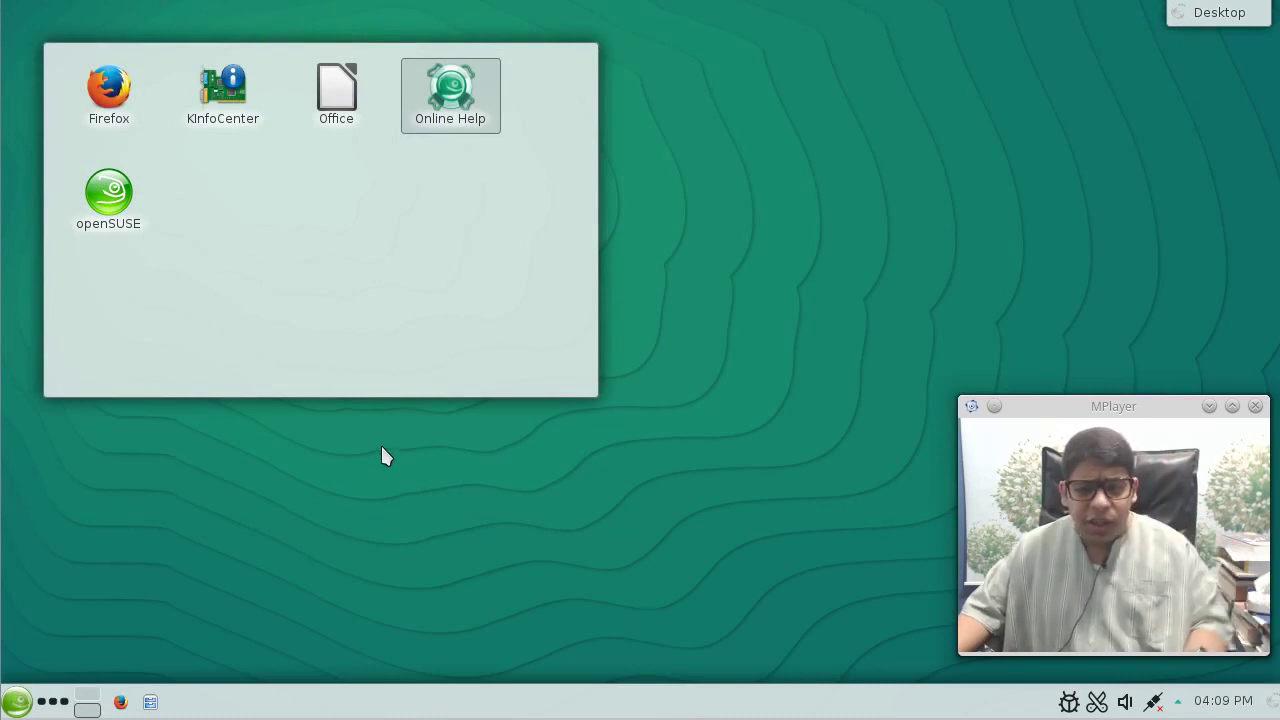
# Find Software Management by searching the application launcher for "pack", and open it.
pyautogui.click(16, 701)
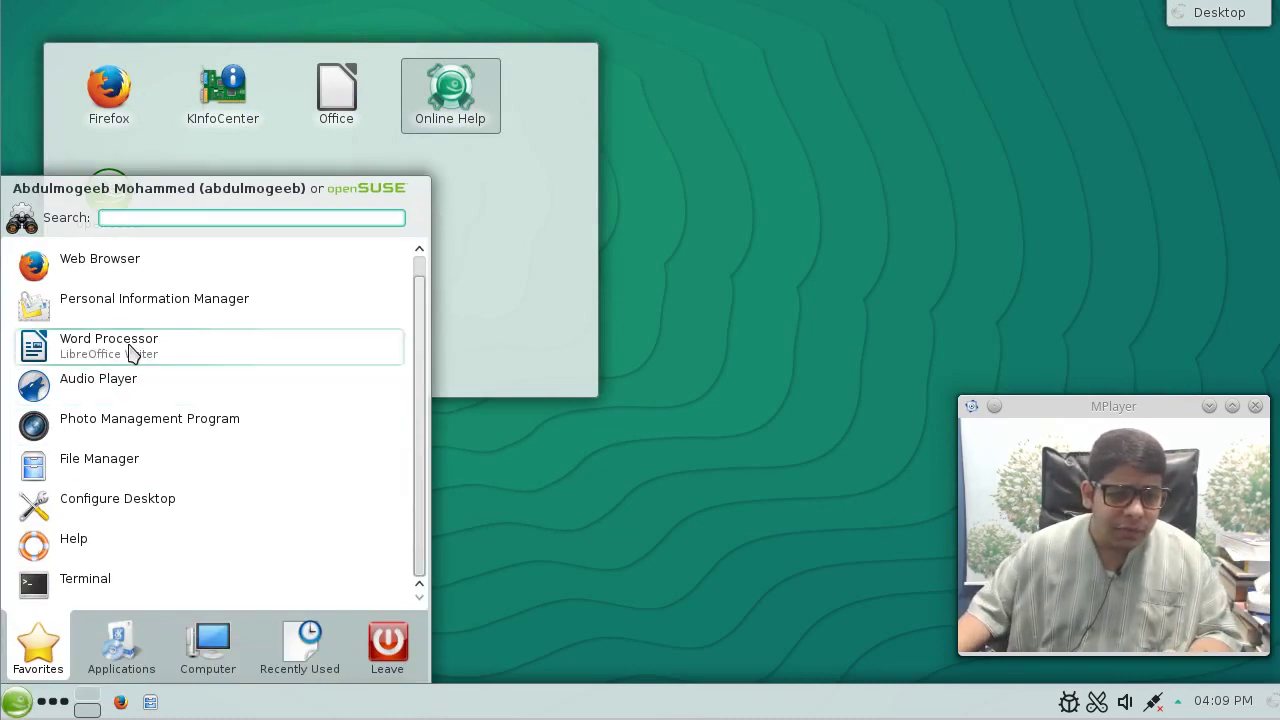
pyautogui.scroll(1, 125, 480)
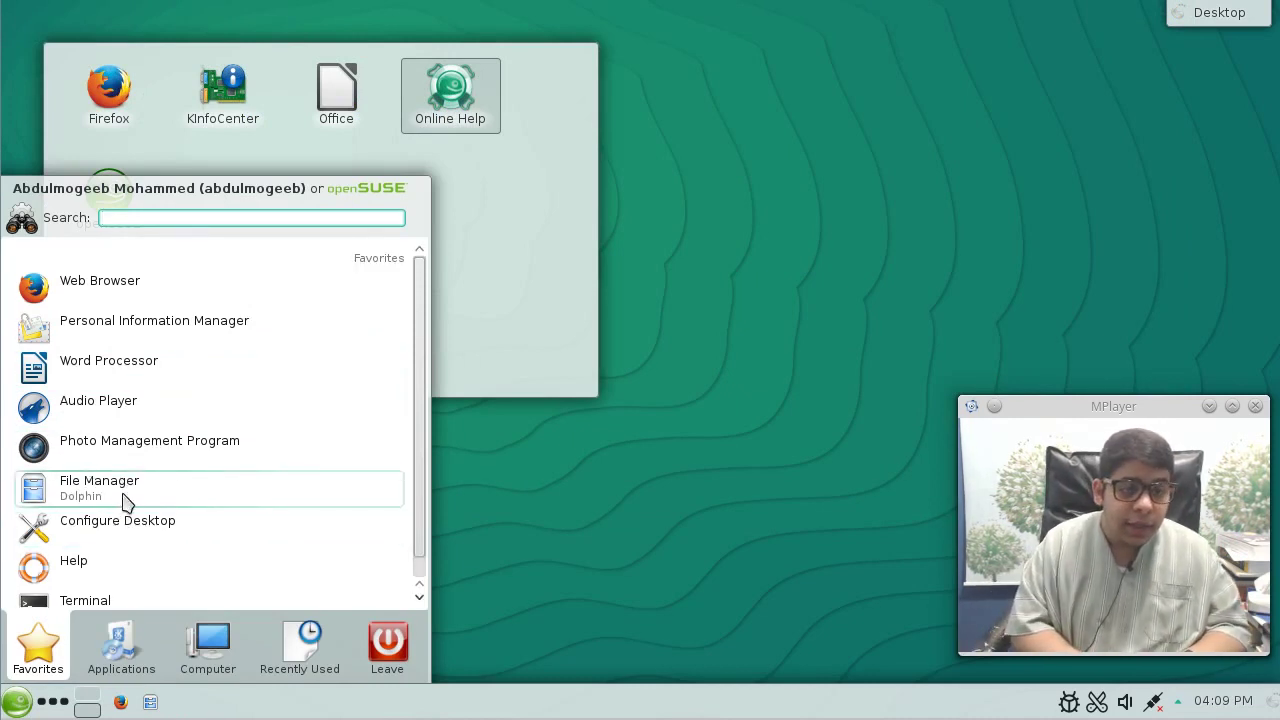
pyautogui.write('k')
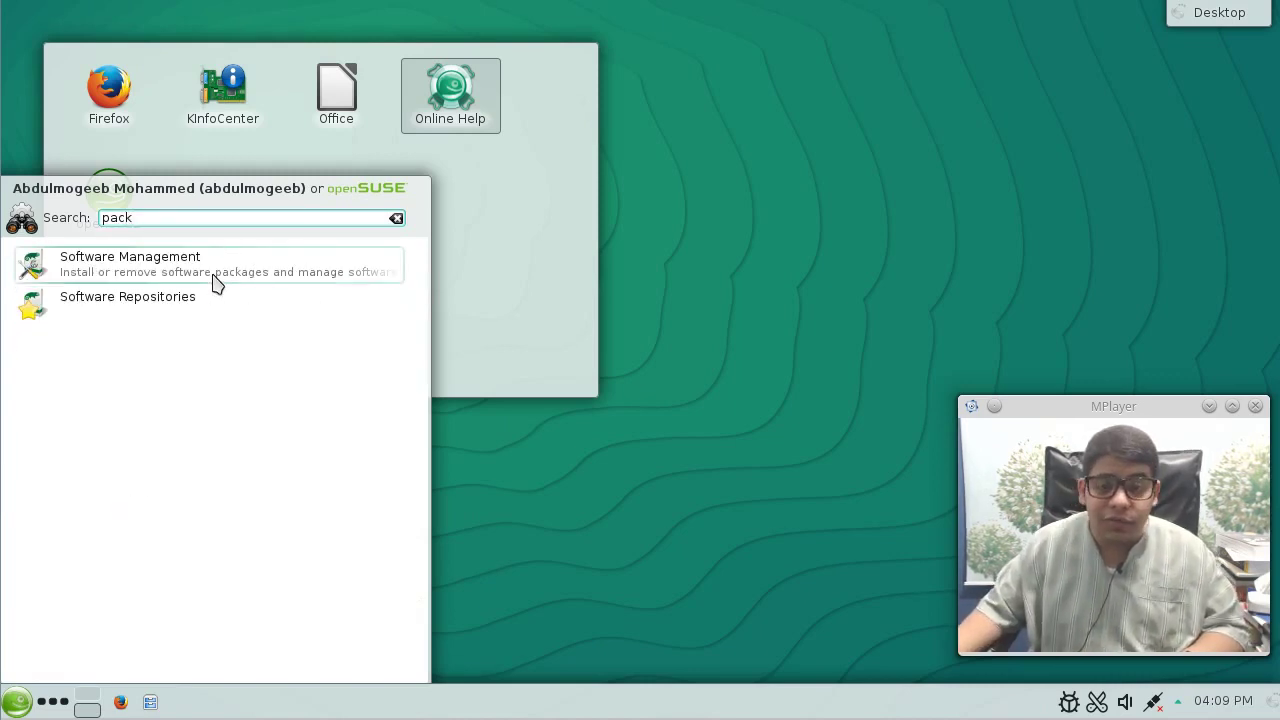
pyautogui.click(213, 279)
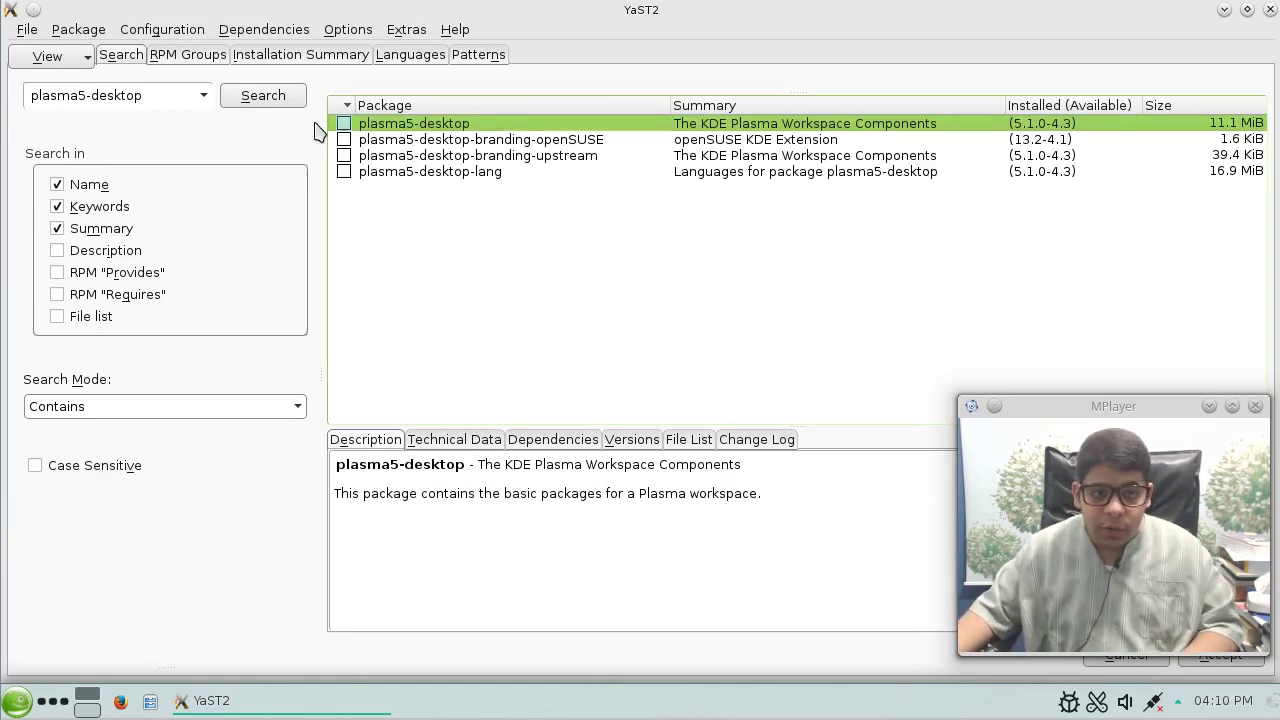
# Try to mark the plasma5-desktop package for installation, and dismiss the conflict warning.
pyautogui.click(342, 127)
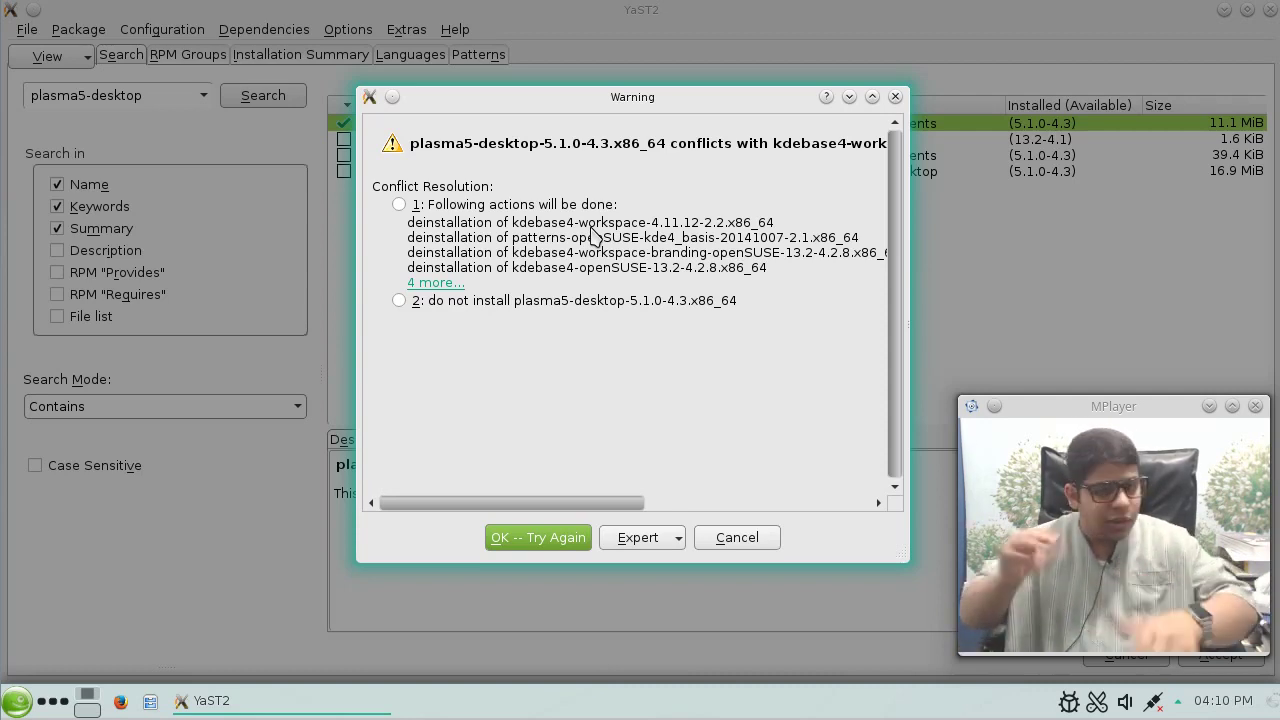
pyautogui.click(895, 96)
# Search the packages for "gnome" and look through the available GNOME packages in the list.
pyautogui.tripleClick(155, 104)
pyautogui.write('gnome')
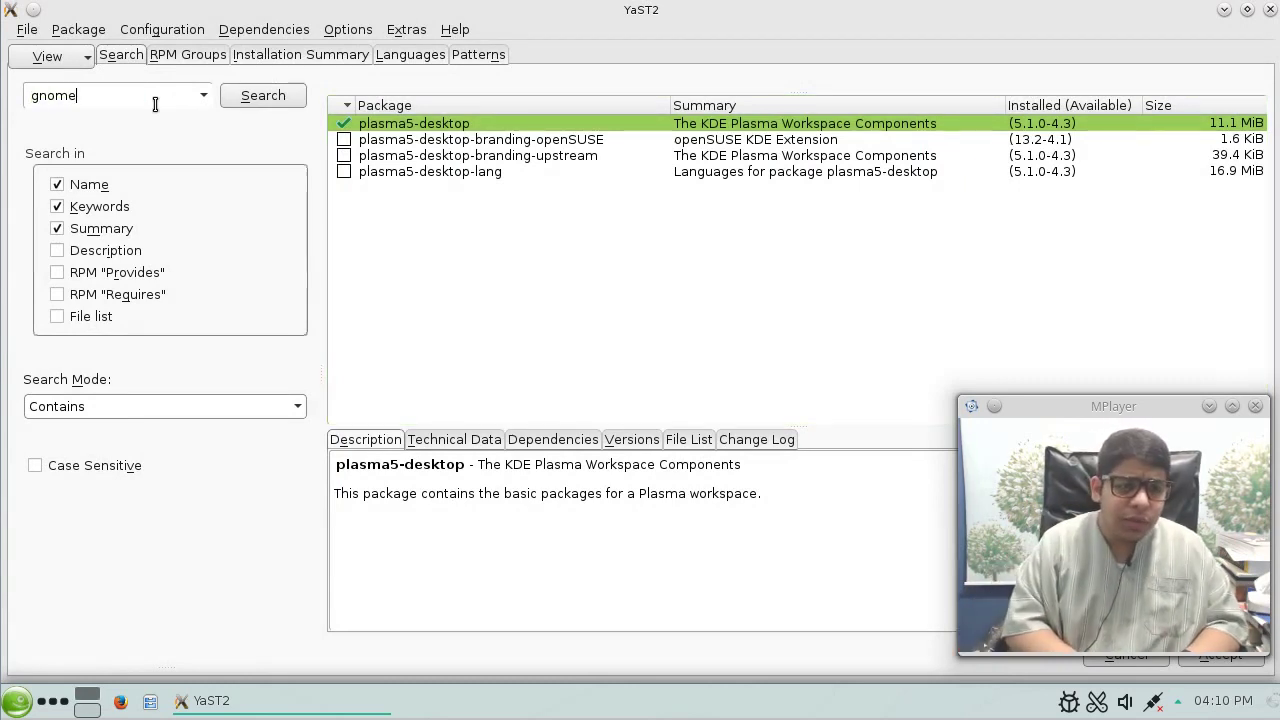
pyautogui.press('Return')
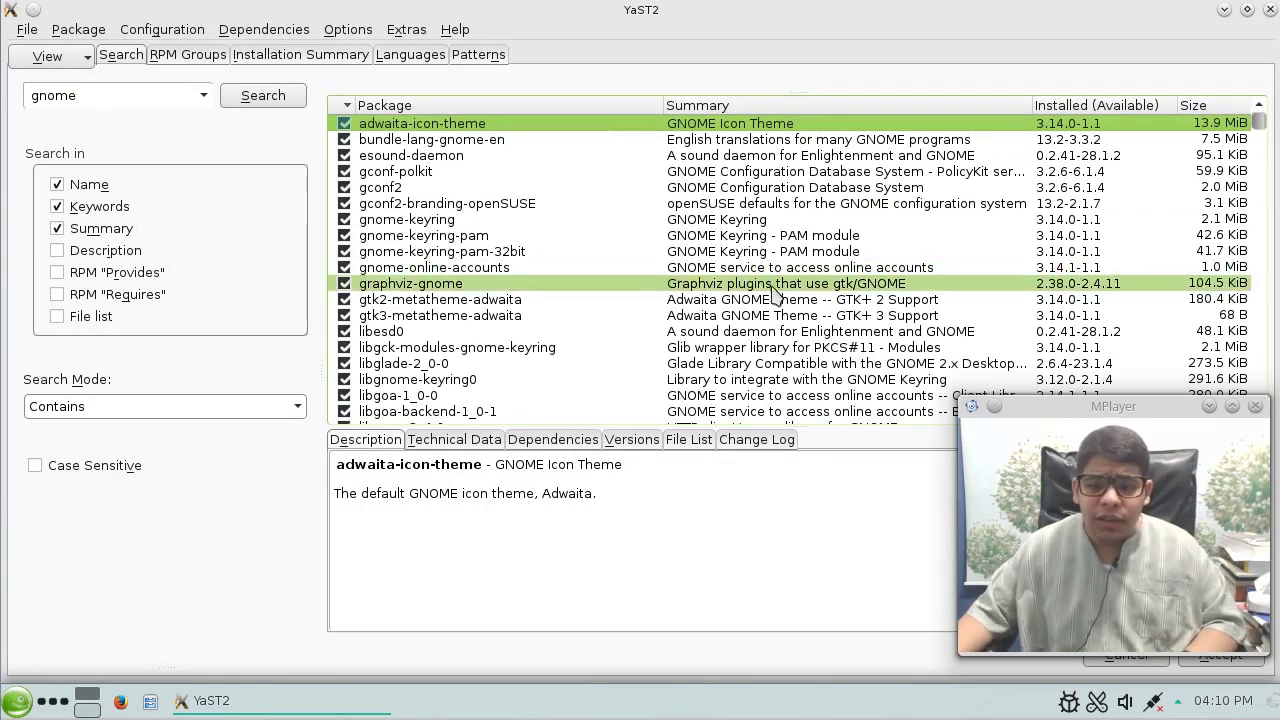
pyautogui.click(1015, 299)
pyautogui.scroll(-10, 1015, 342)
pyautogui.scroll(-9, 1015, 342)
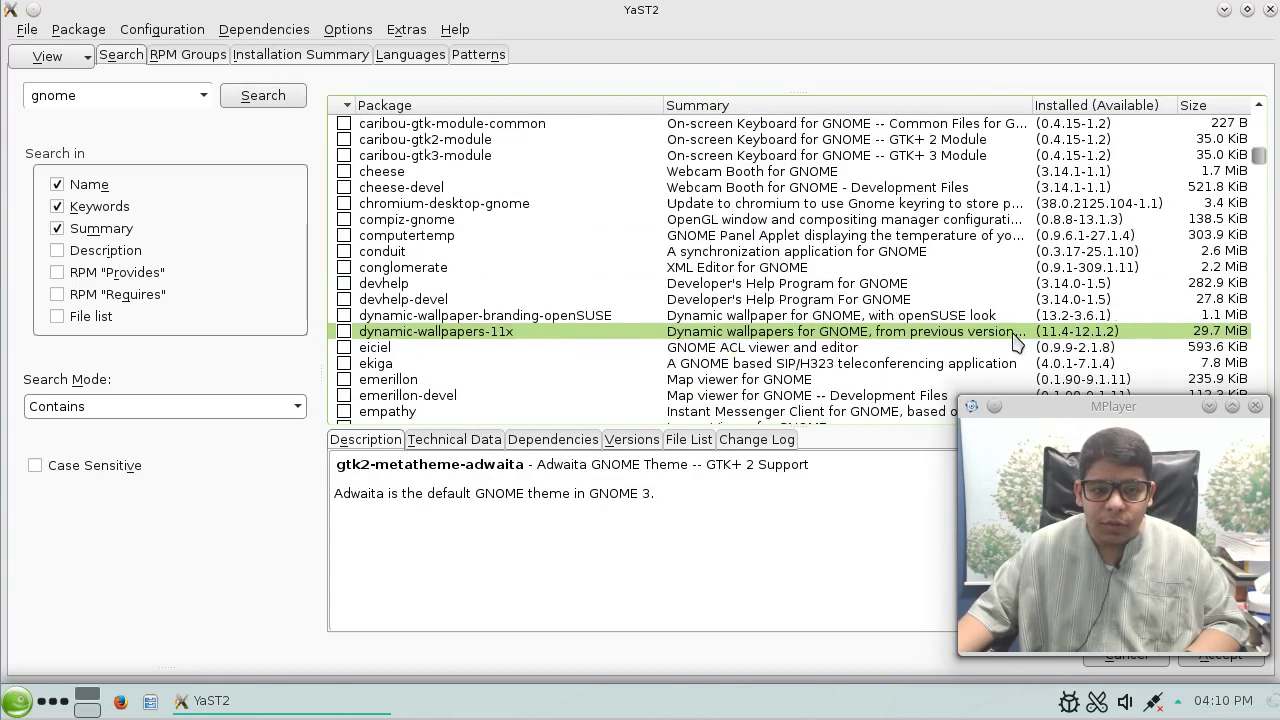
pyautogui.click(116, 97)
pyautogui.scroll(1, 580, 271)
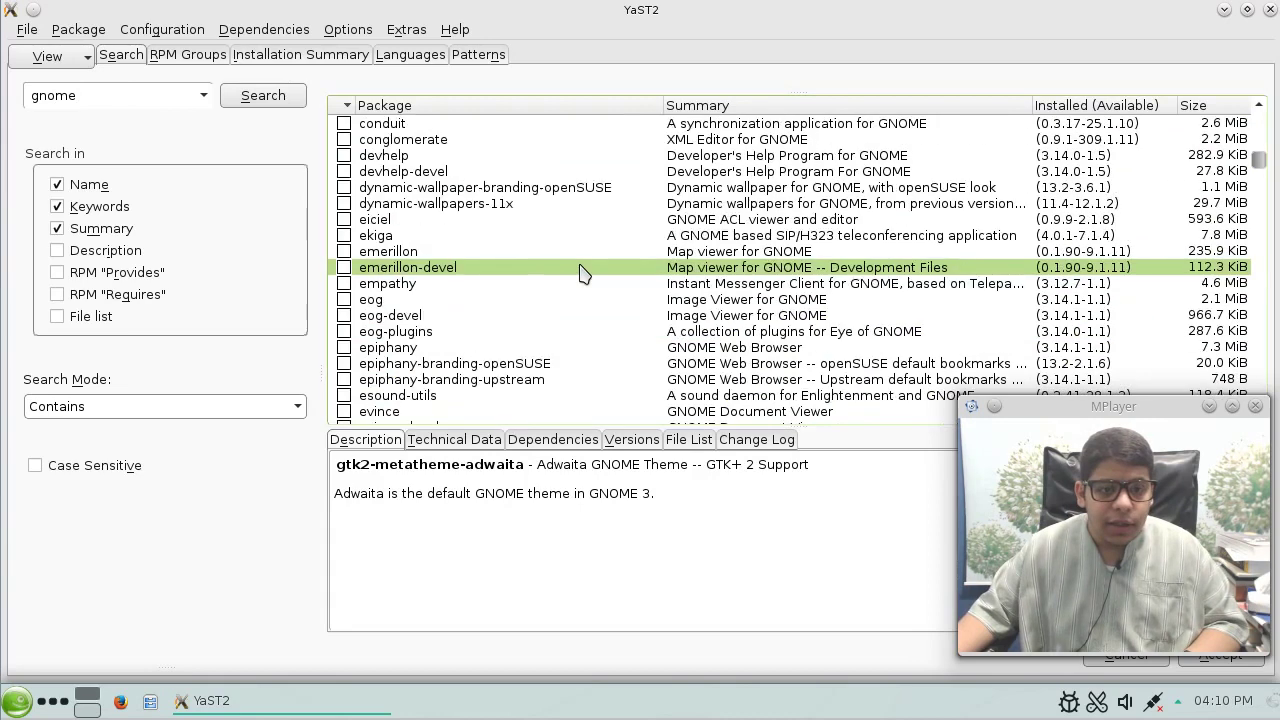
pyautogui.scroll(-8, 583, 273)
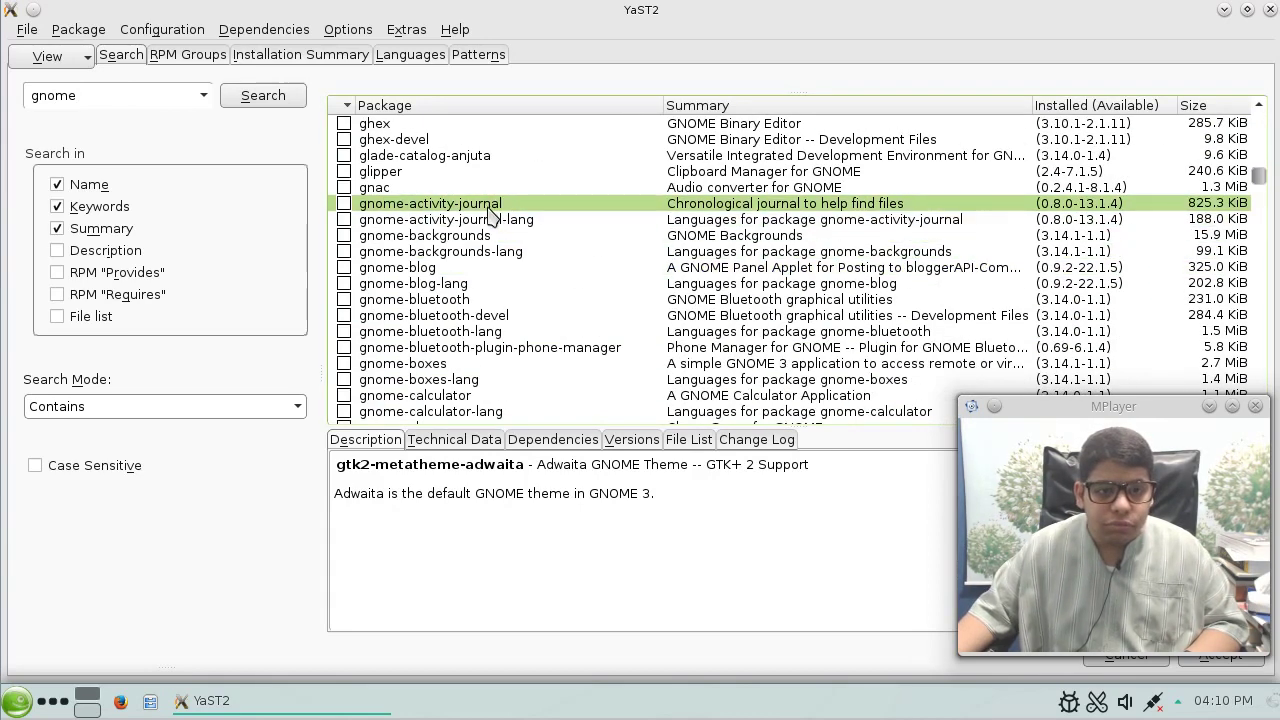
# Show the file list of the gtk2-metatheme-adwaita package and look further through the GNOME packages.
pyautogui.click(689, 439)
pyautogui.scroll(-15, 505, 383)
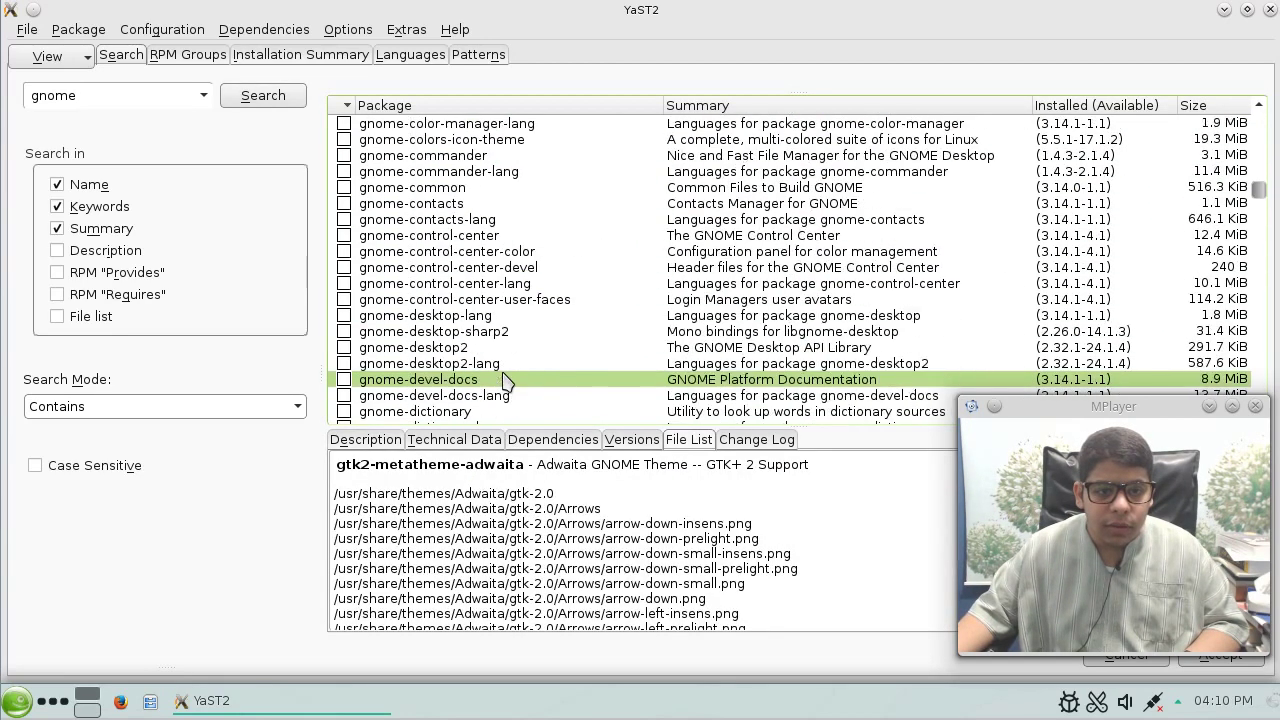
pyautogui.scroll(-4, 505, 381)
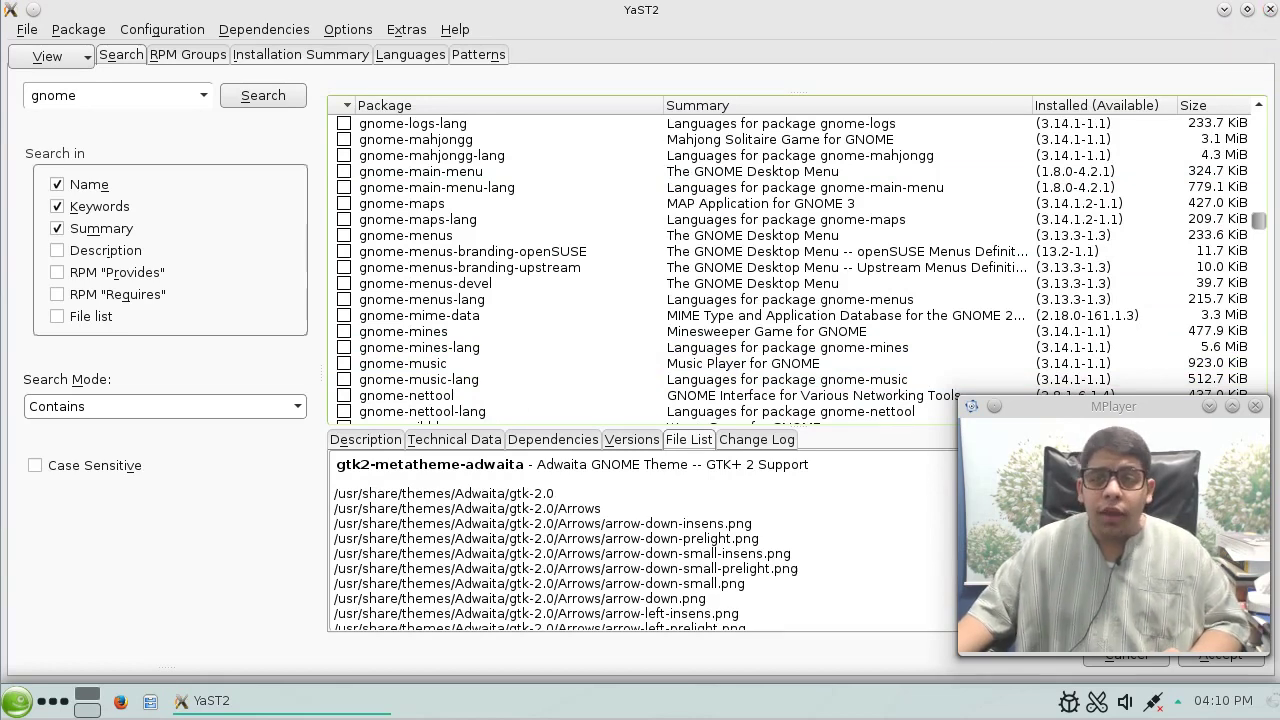
# Close the YaST software manager without applying the package selection.
pyautogui.click(1271, 11)
pyautogui.click(600, 362)
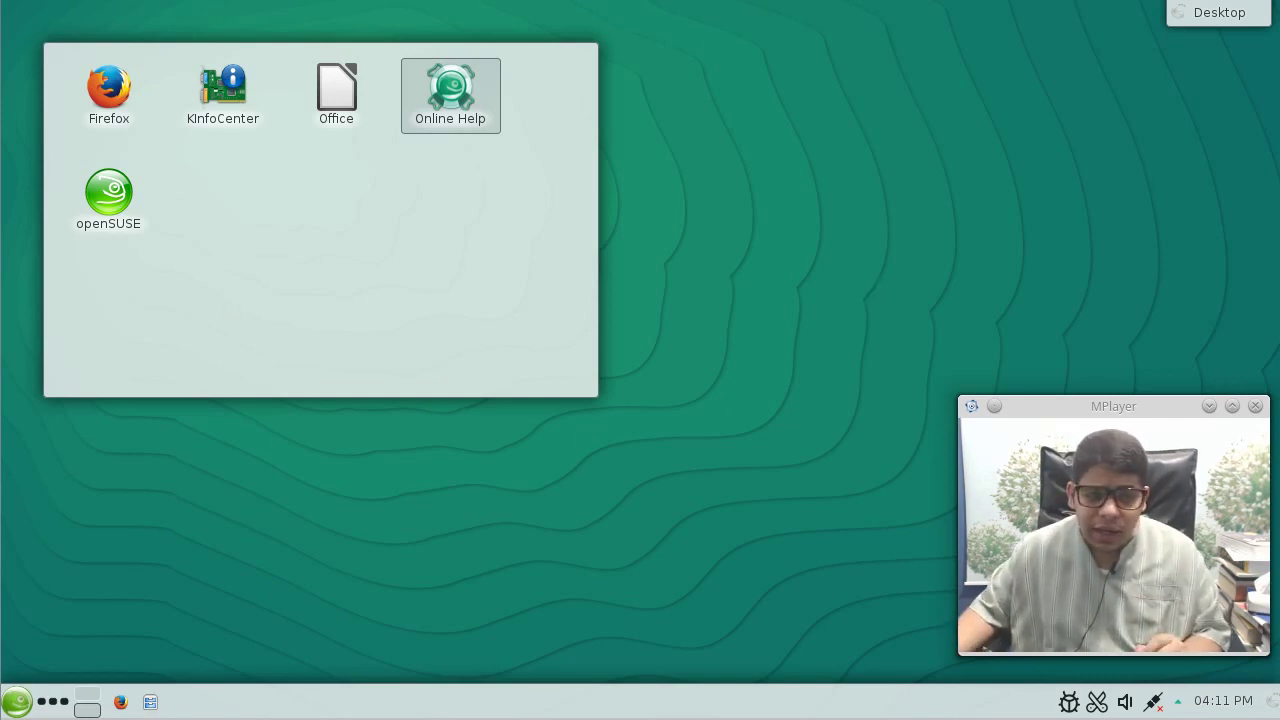
# Find the software management module with the search term "pack" and launch it.
pyautogui.click(24, 703)
pyautogui.write('pa')
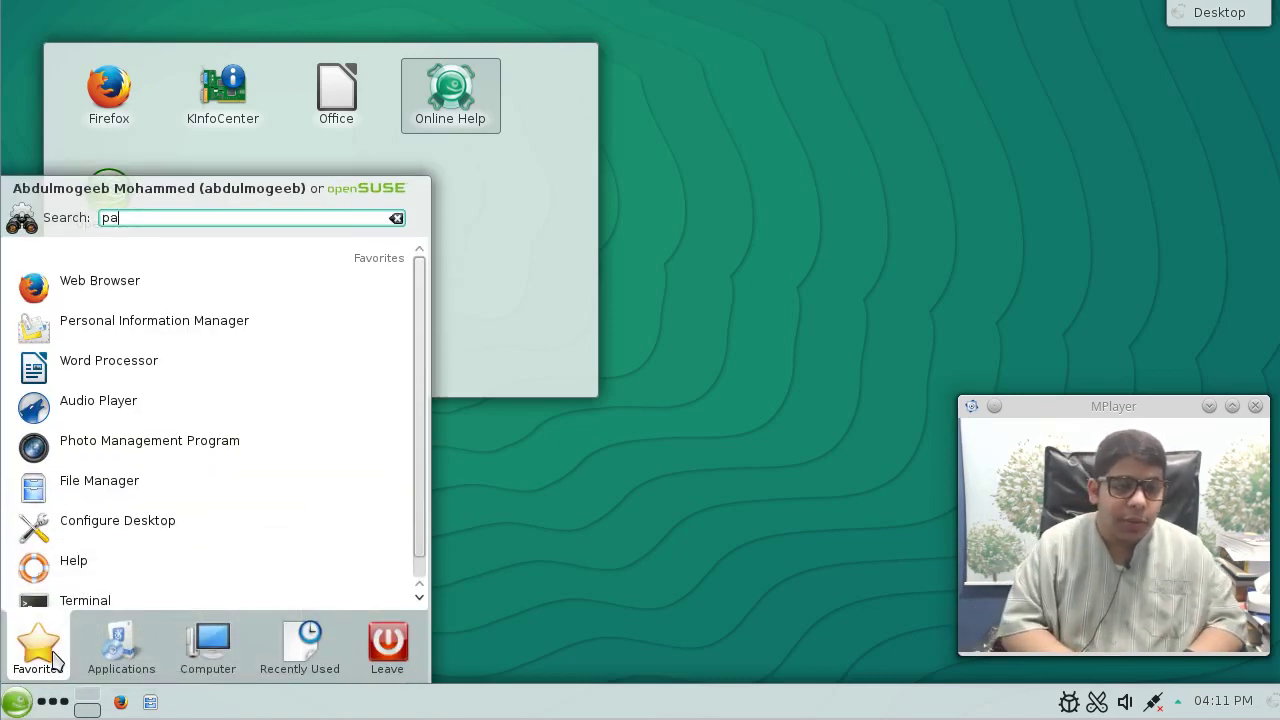
pyautogui.write('ck')
pyautogui.click(137, 272)
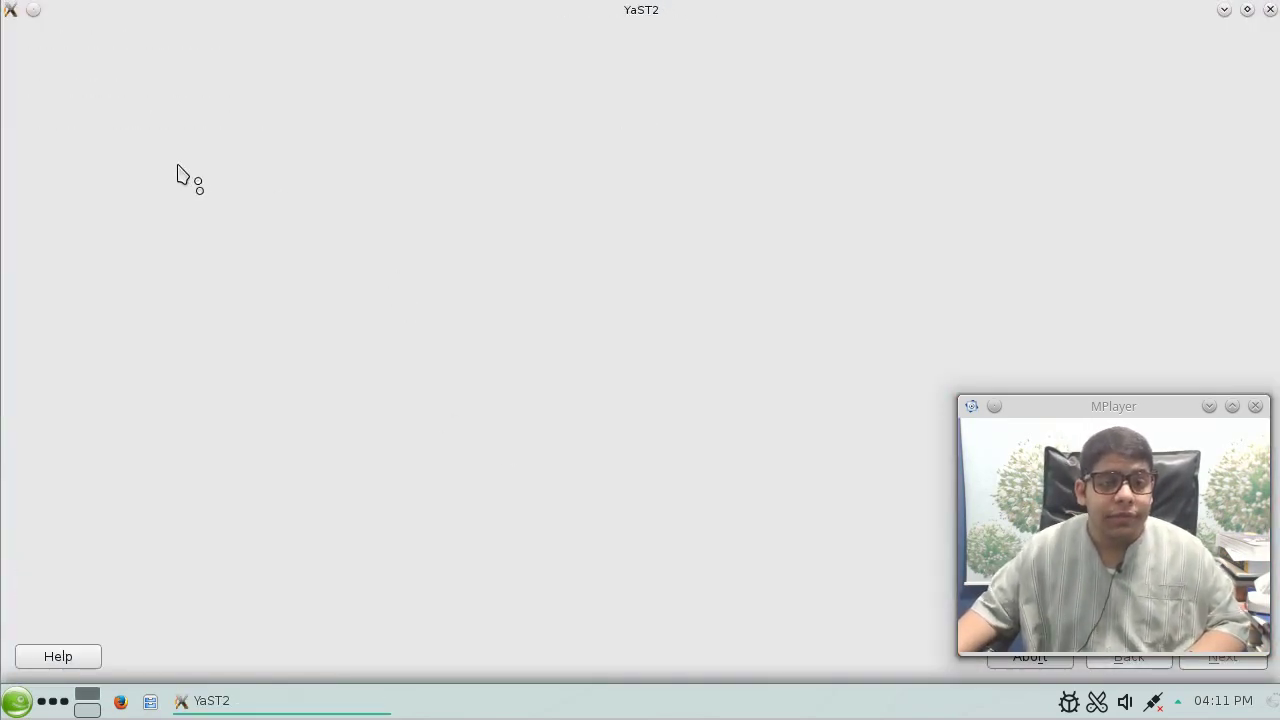
# Search the packages for "kde4-l10n-ar".
pyautogui.write('kde5')
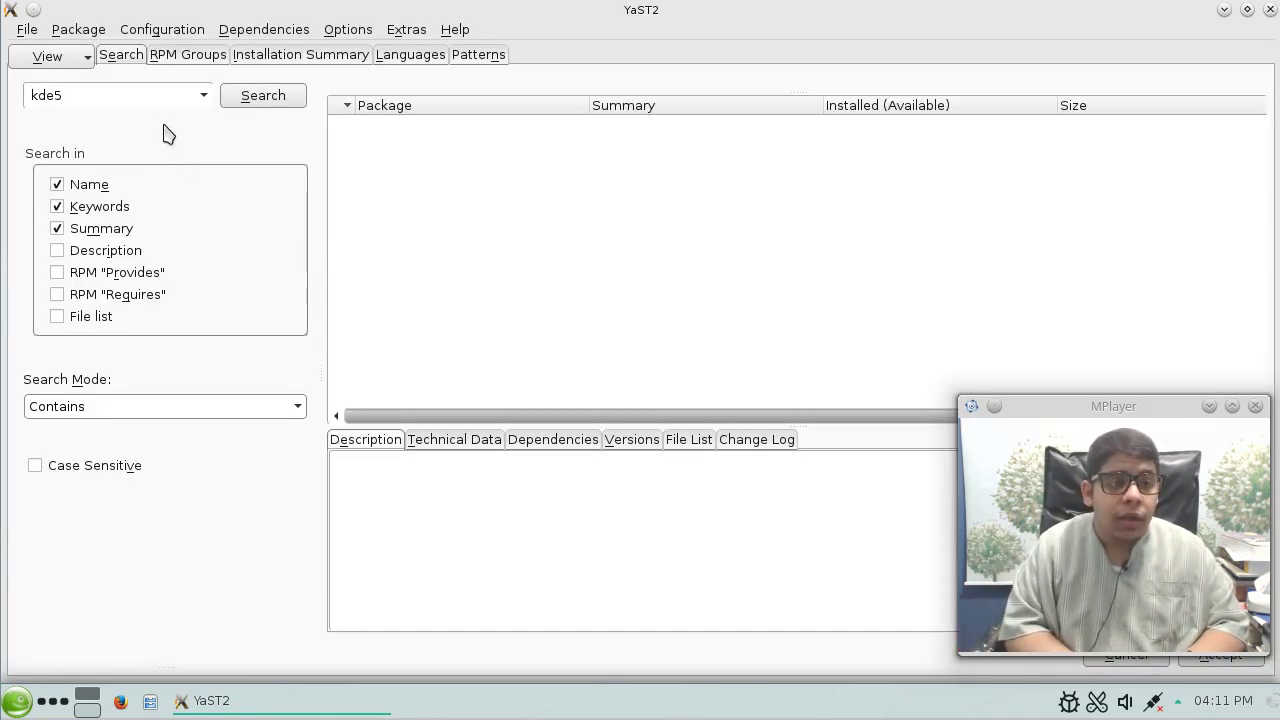
pyautogui.press('BackSpace')
pyautogui.write('4-l')
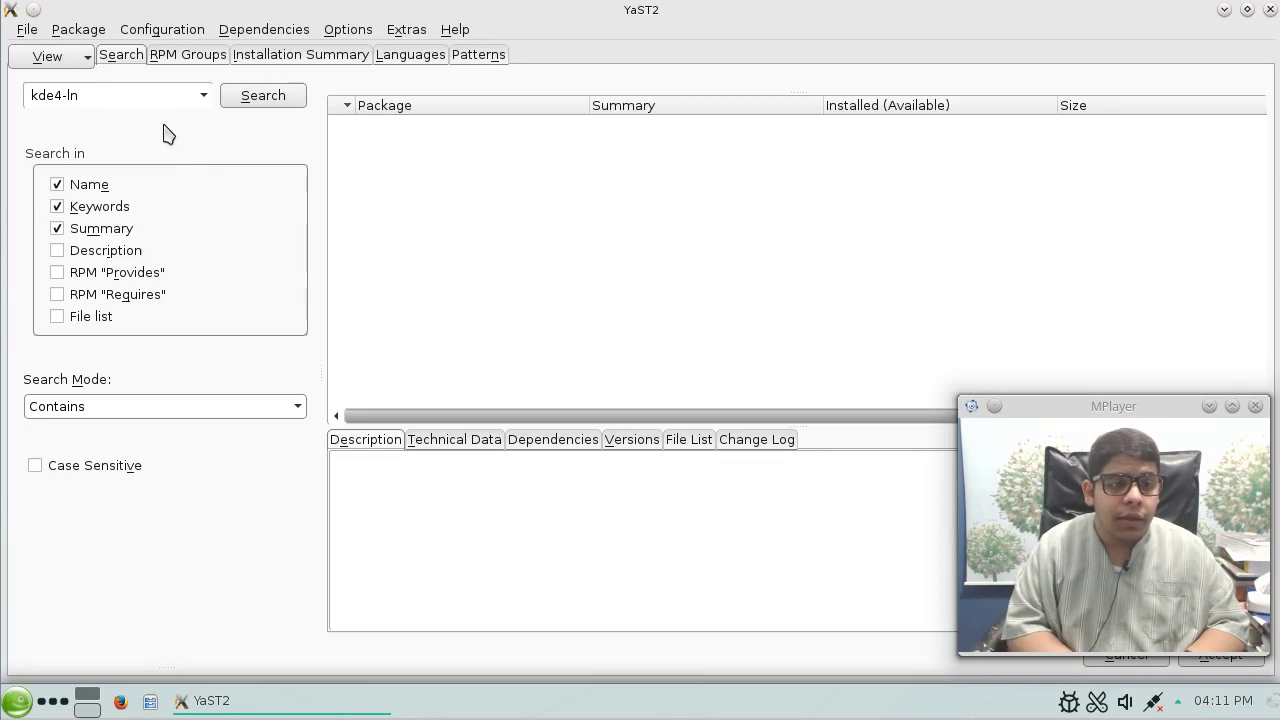
pyautogui.write('10n-ar')
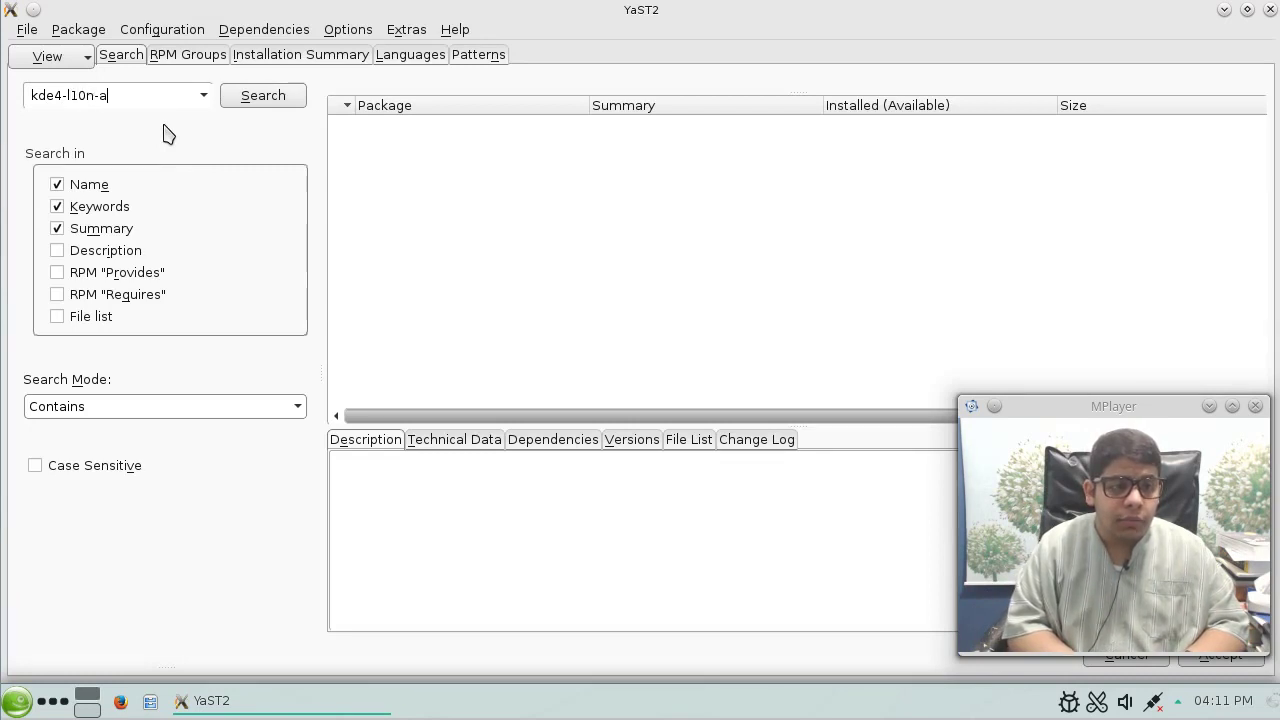
pyautogui.press('Return')
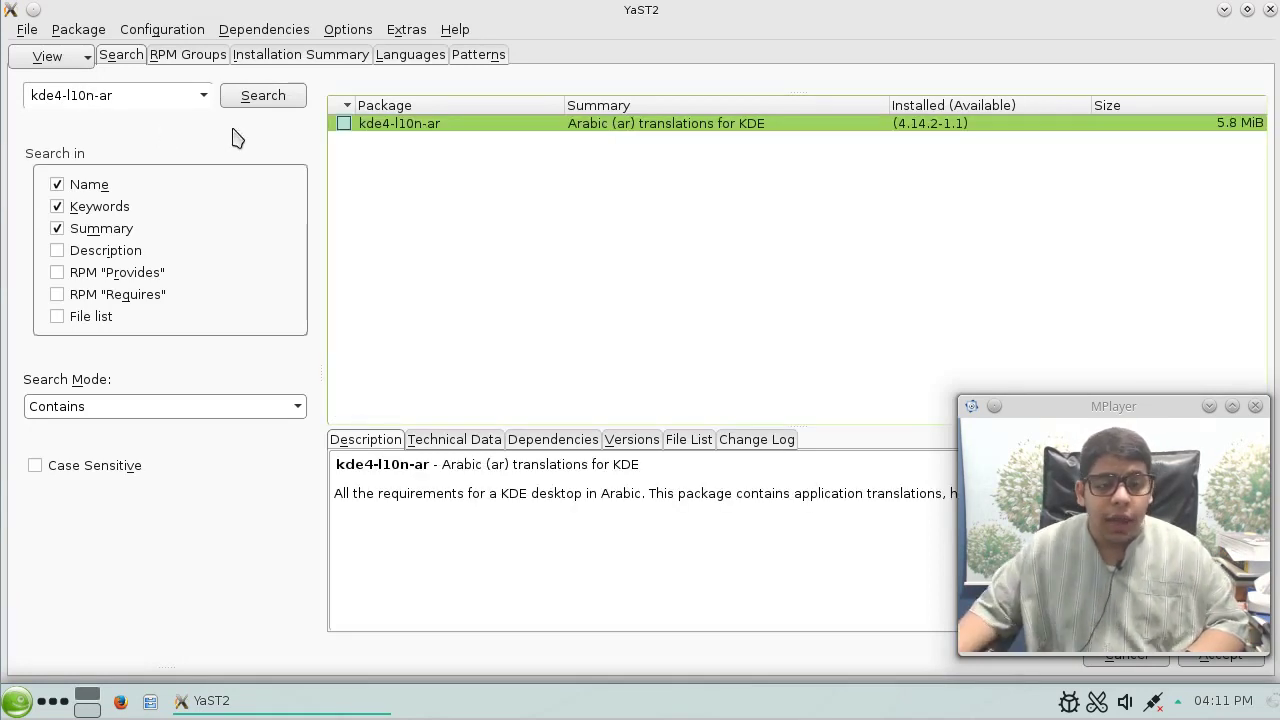
# Mark the kde4-l10n-ar package for installation and start installing it, accepting the automatic dependency changes.
pyautogui.click(343, 124)
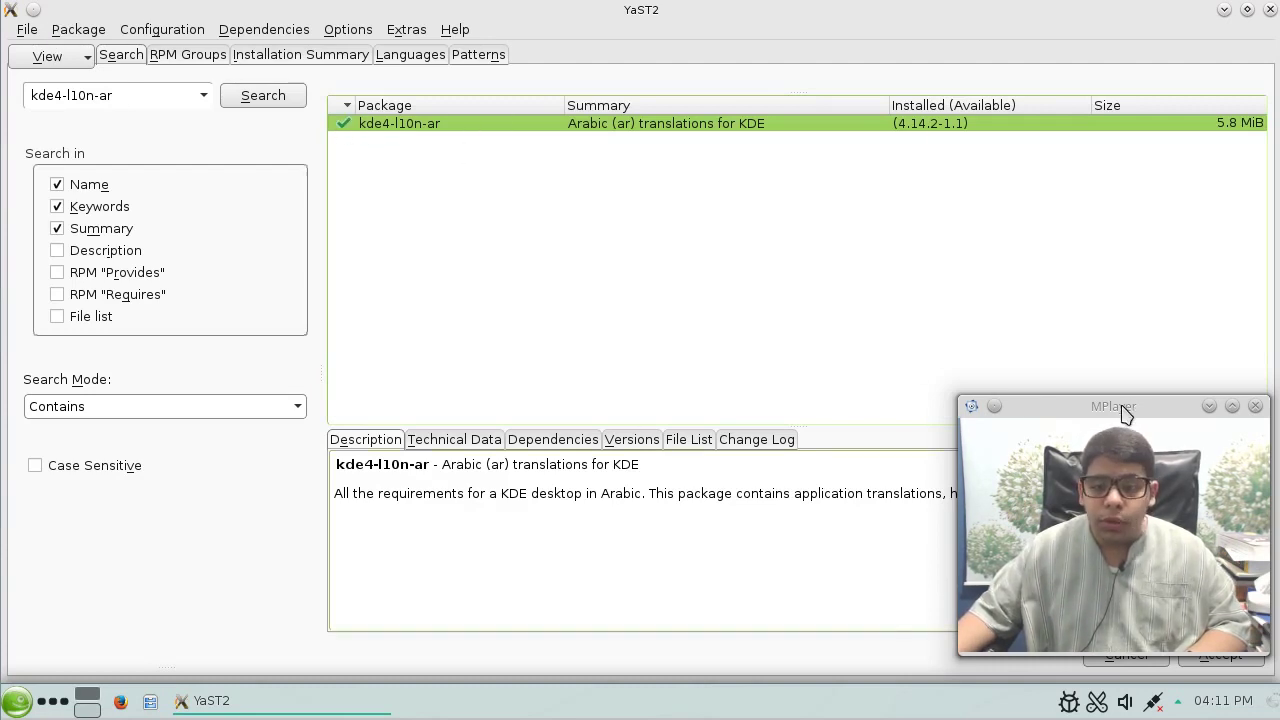
pyautogui.moveTo(1123, 408); pyautogui.dragTo(1113, 334)
pyautogui.click(1215, 652)
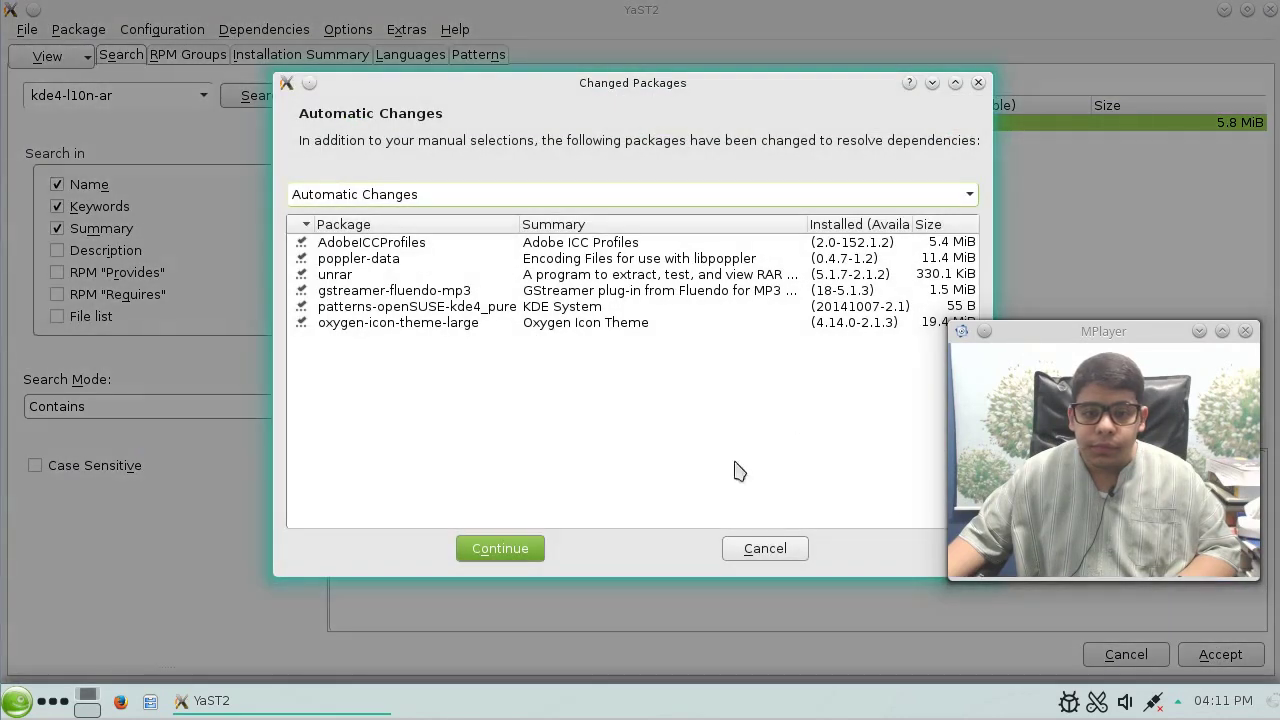
pyautogui.click(532, 550)
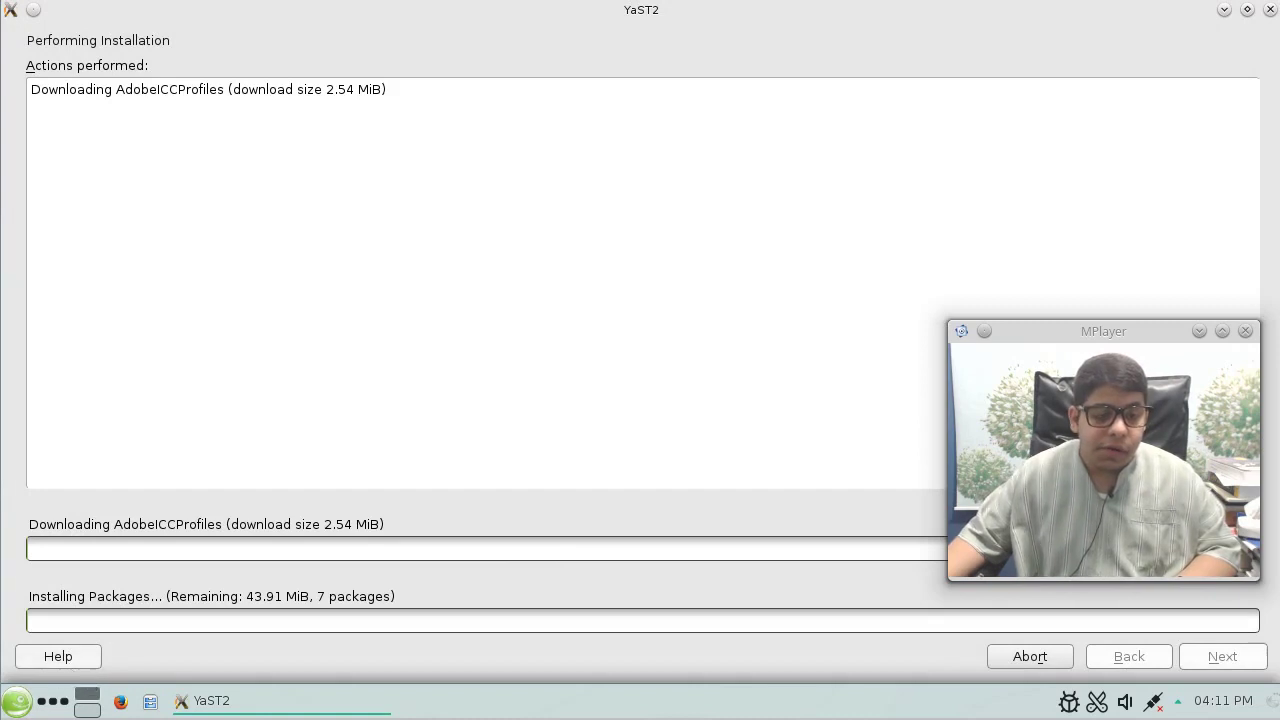
# Open the keyboard layout settings under Input Devices in Configure Desktop and enable Configure layouts.
pyautogui.click(14, 701)
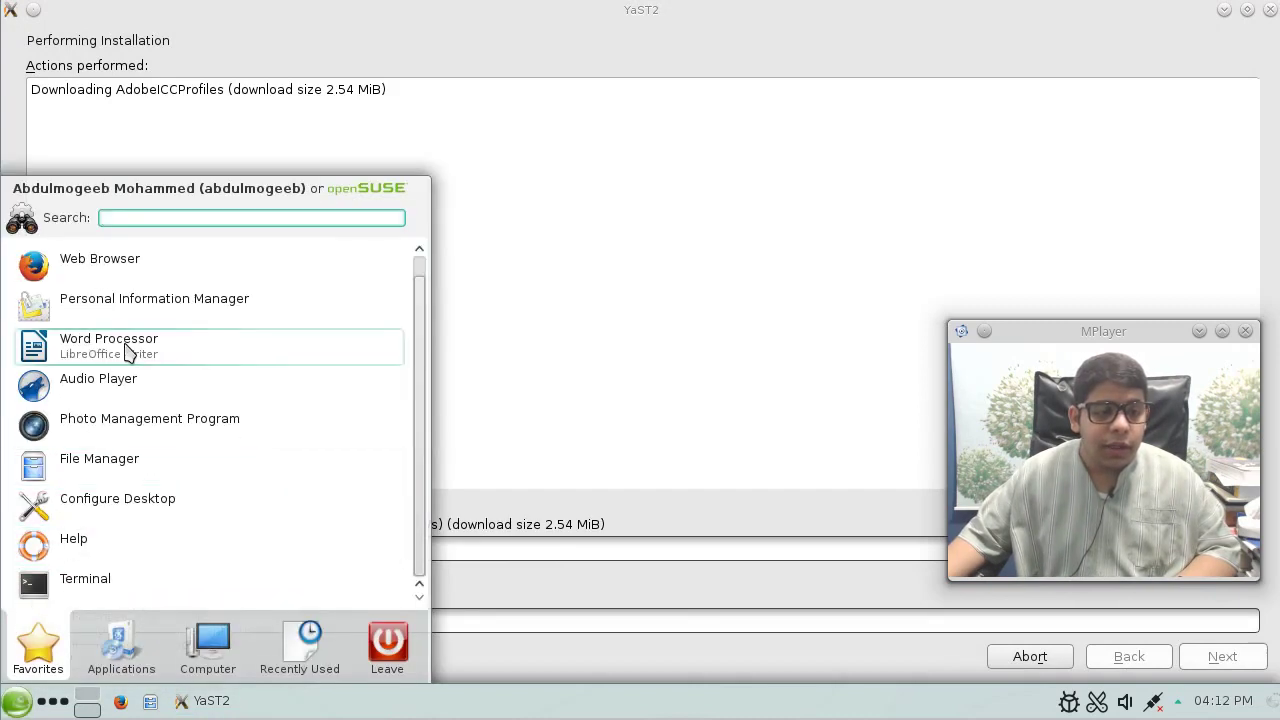
pyautogui.click(130, 512)
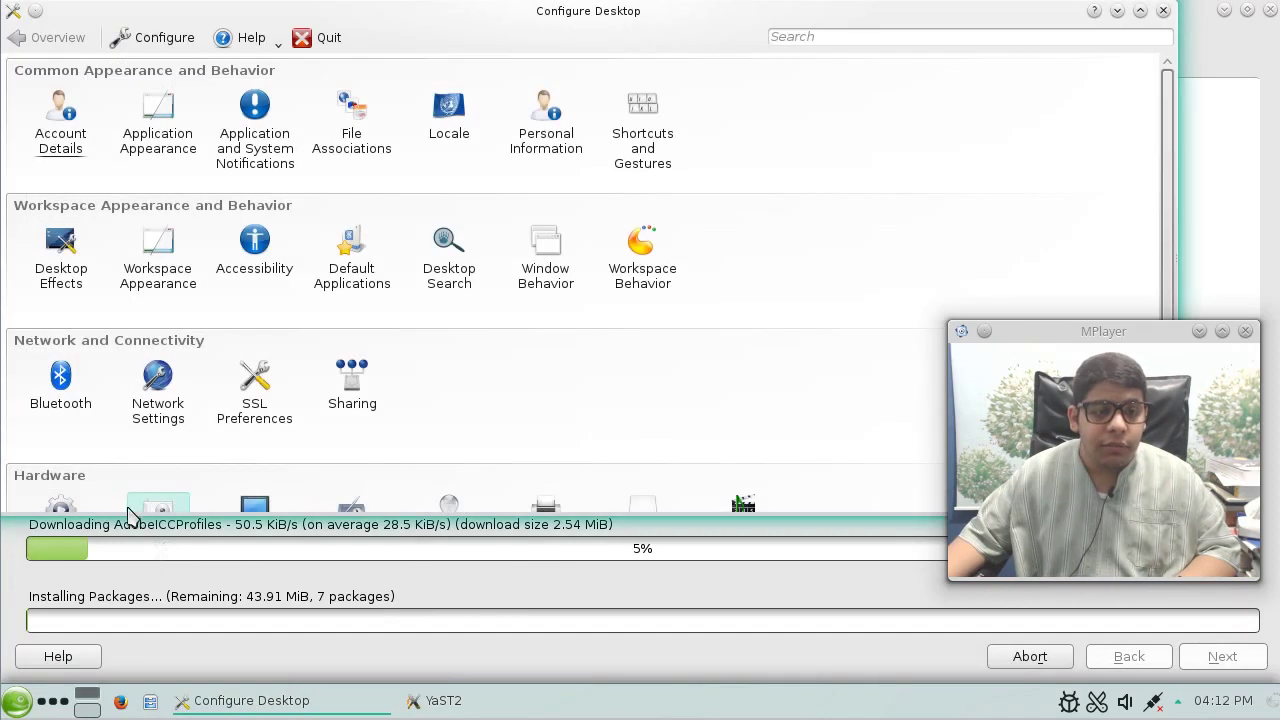
pyautogui.scroll(-2, 523, 240)
pyautogui.scroll(-2, 509, 429)
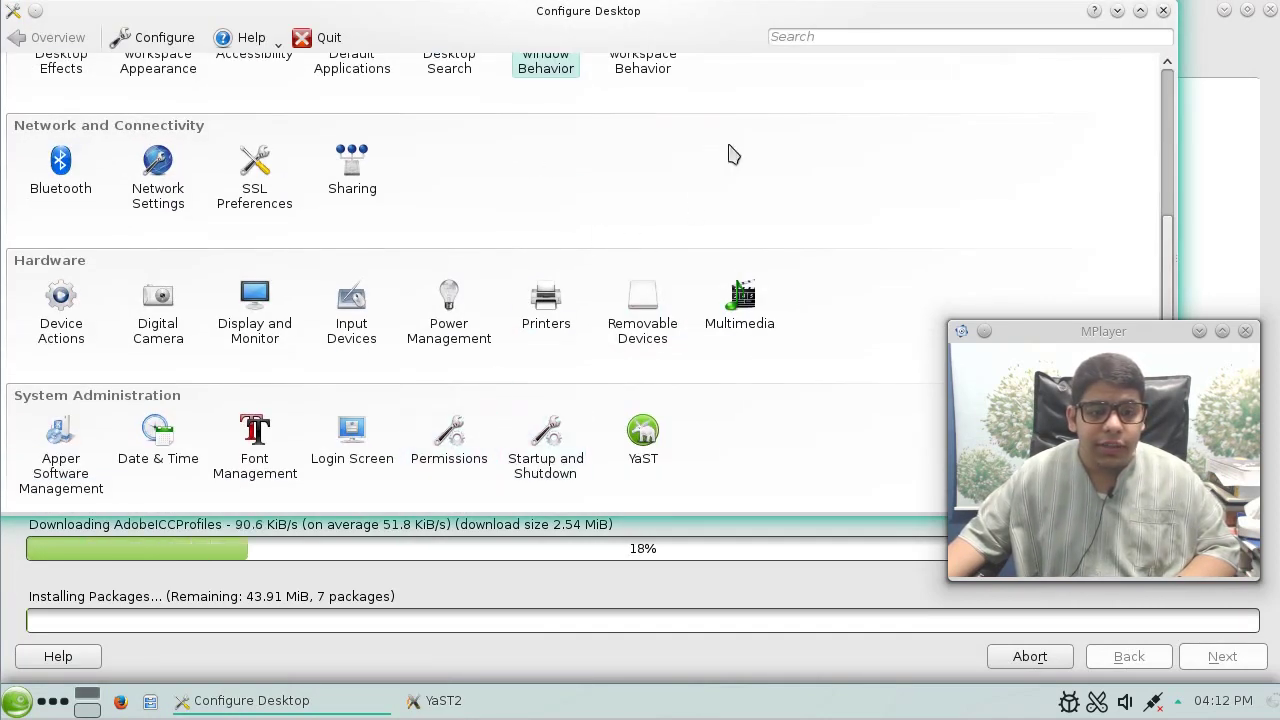
pyautogui.click(352, 308)
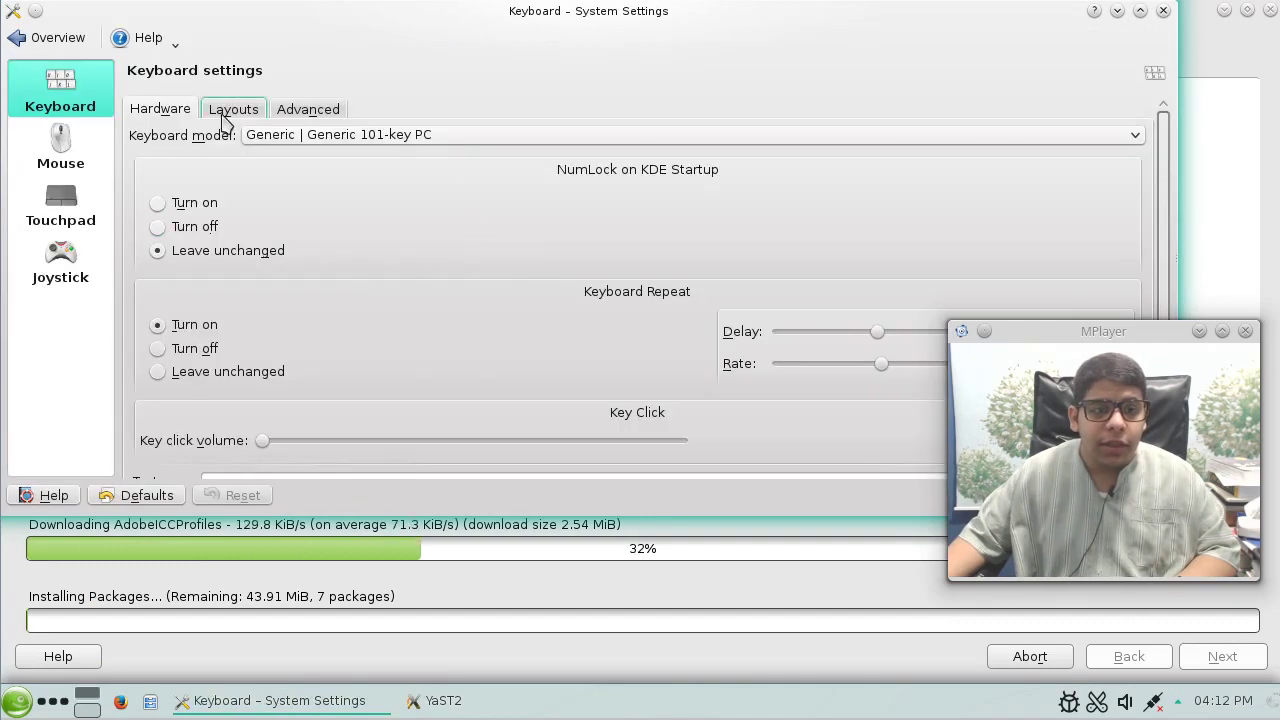
pyautogui.click(226, 114)
pyautogui.click(608, 308)
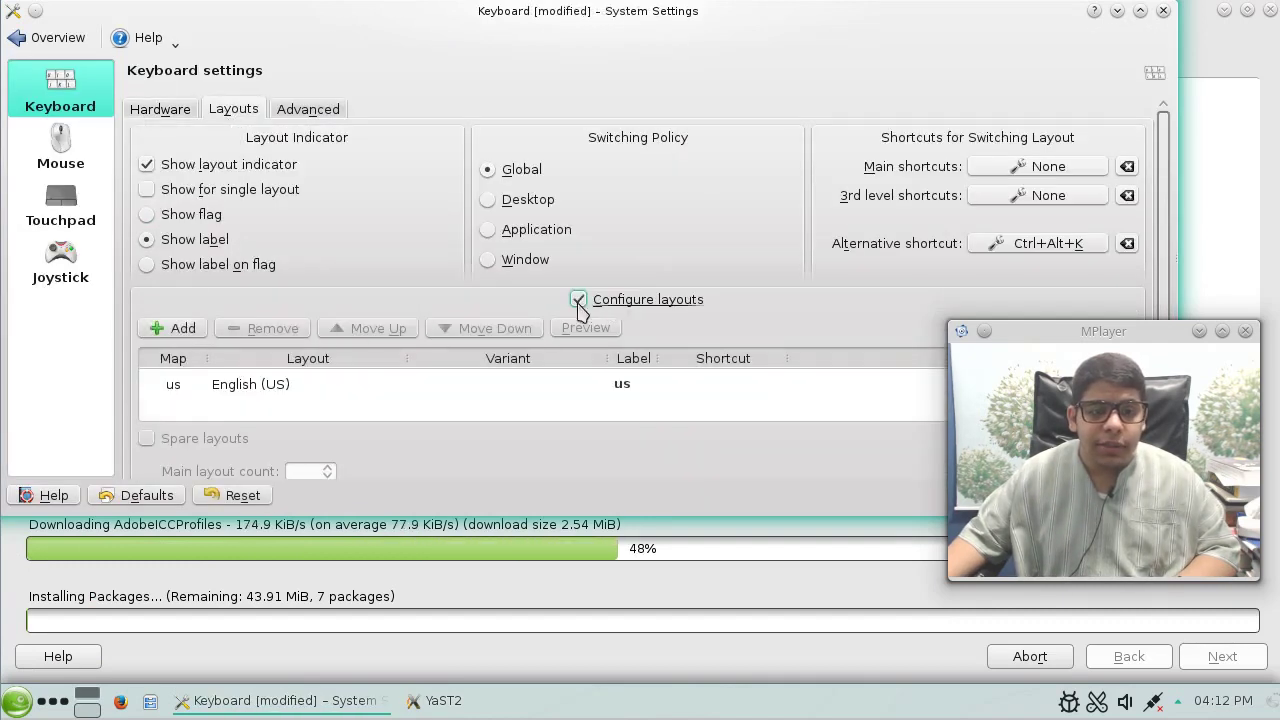
# Add an Arabic keyboard layout with the selection limited to the Arabic language.
pyautogui.click(177, 328)
pyautogui.click(578, 167)
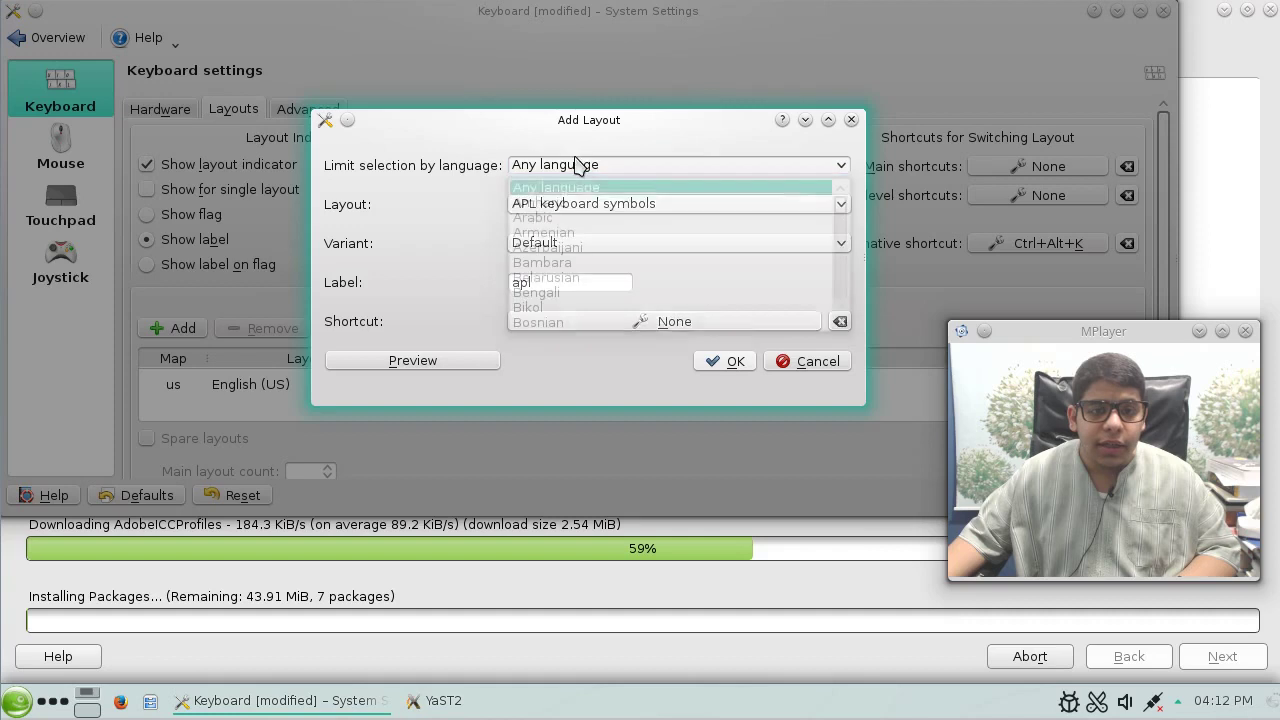
pyautogui.click(575, 214)
pyautogui.click(730, 361)
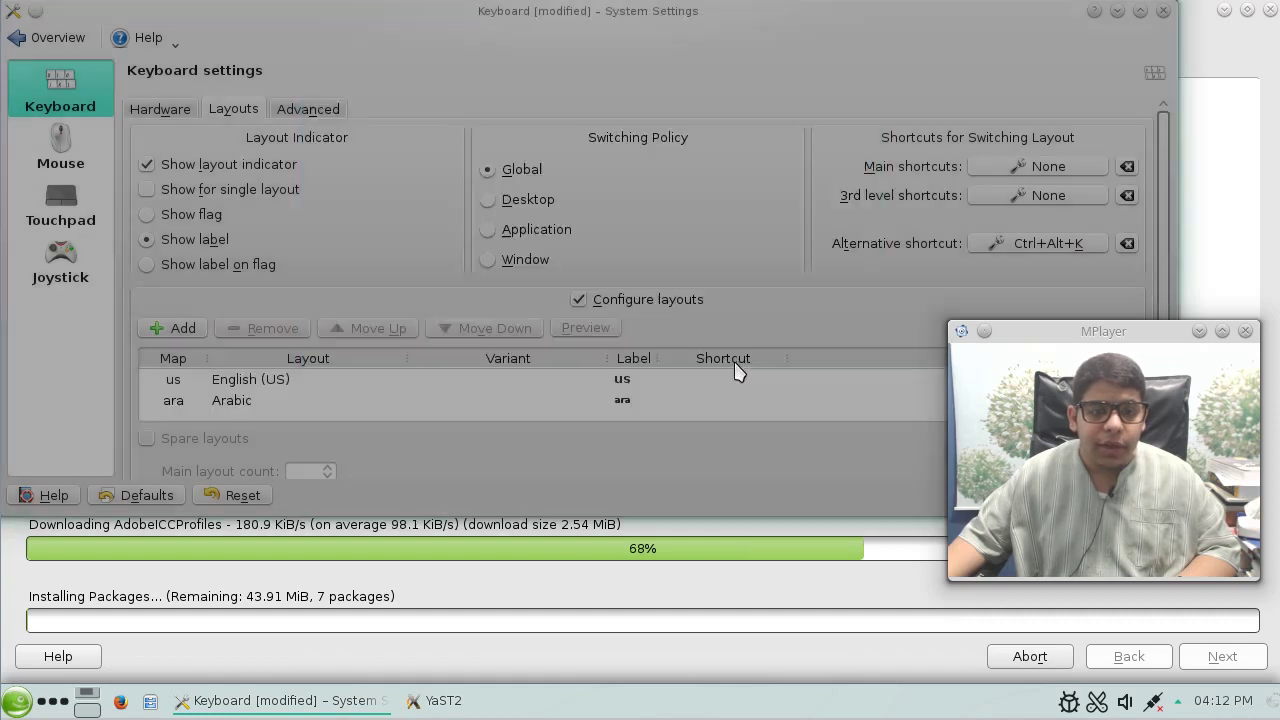
# Enable Configure keyboard options in the advanced keyboard settings and expand the choices for Switching to another layout.
pyautogui.click(306, 109)
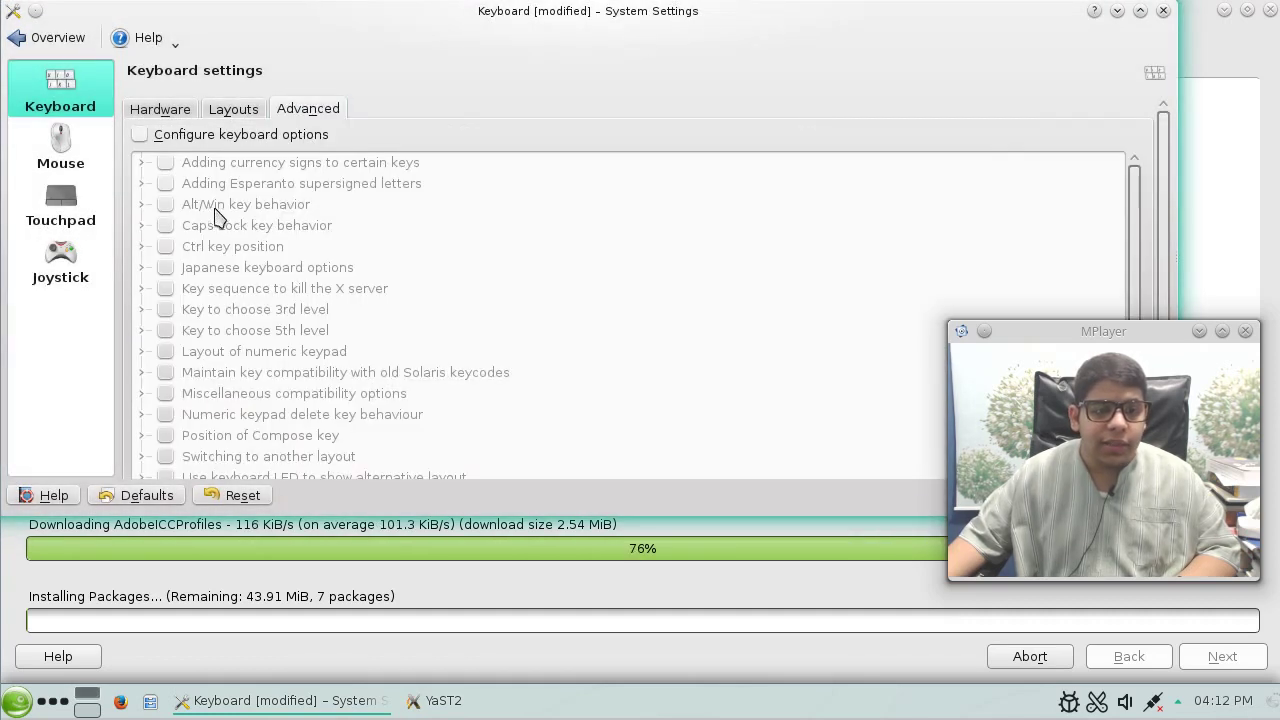
pyautogui.click(205, 137)
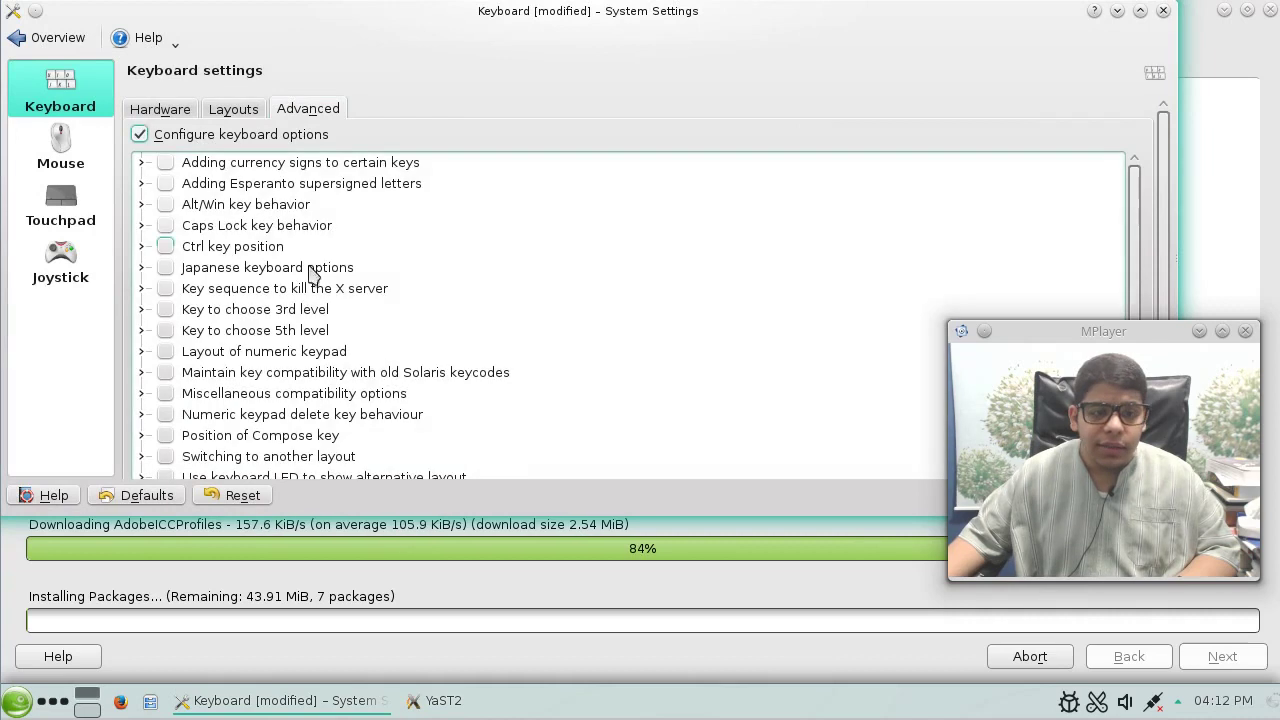
pyautogui.scroll(-2, 389, 343)
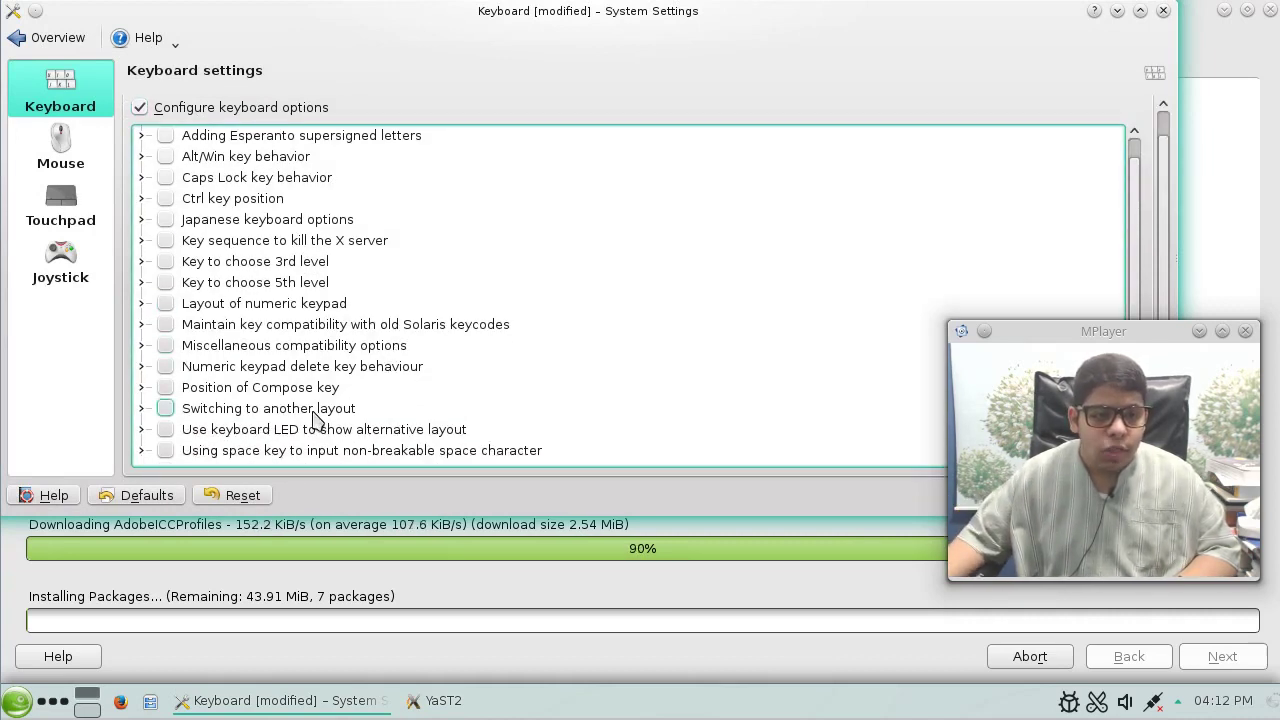
pyautogui.click(262, 428)
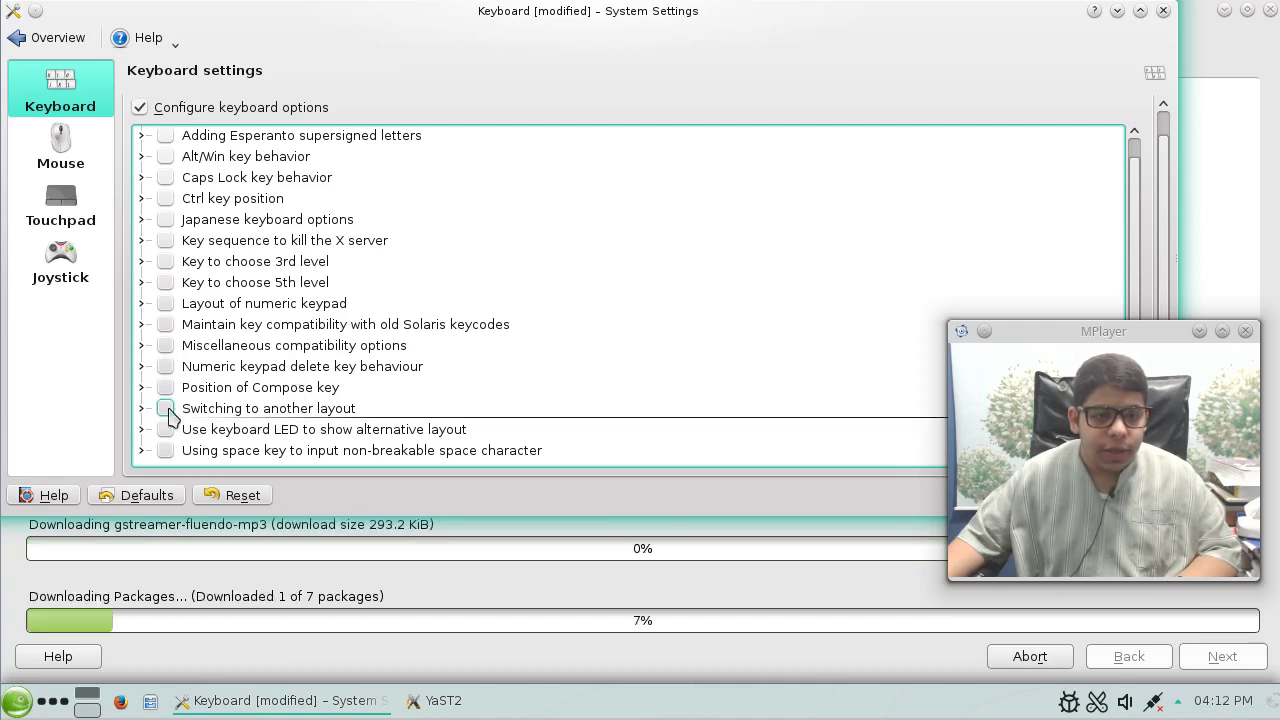
pyautogui.click(142, 409)
pyautogui.scroll(-8, 225, 360)
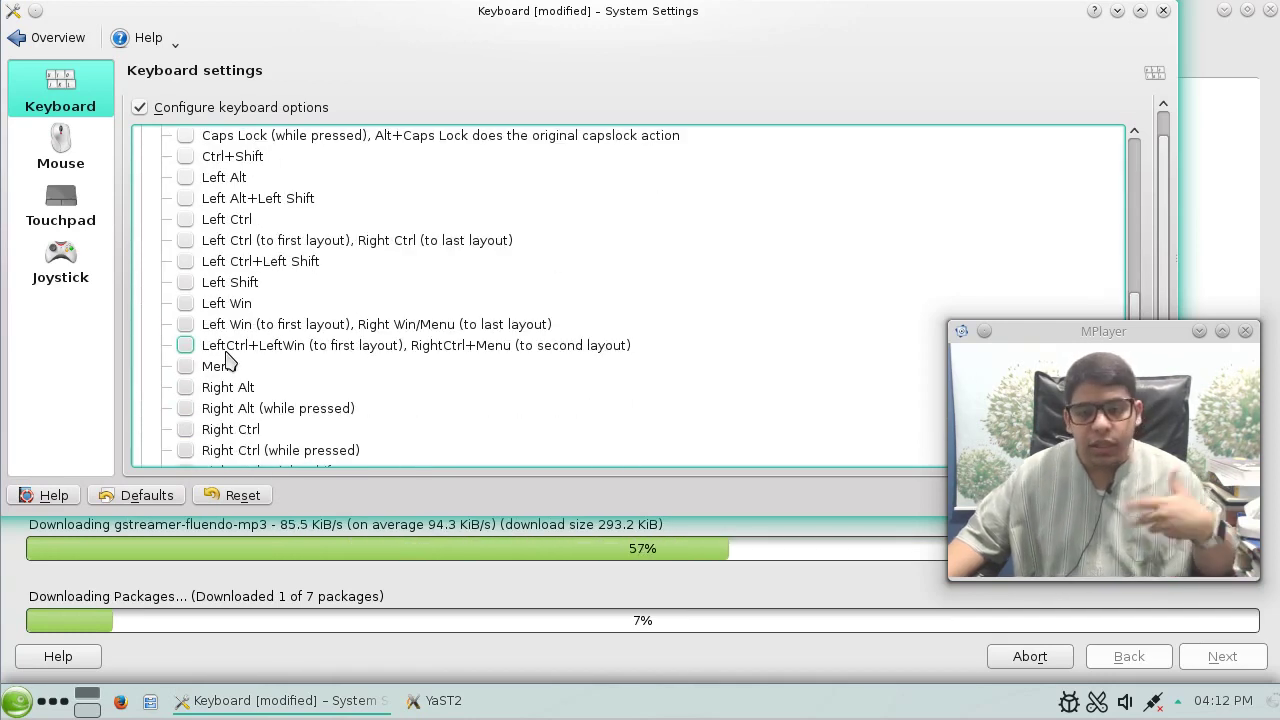
pyautogui.scroll(-3, 228, 360)
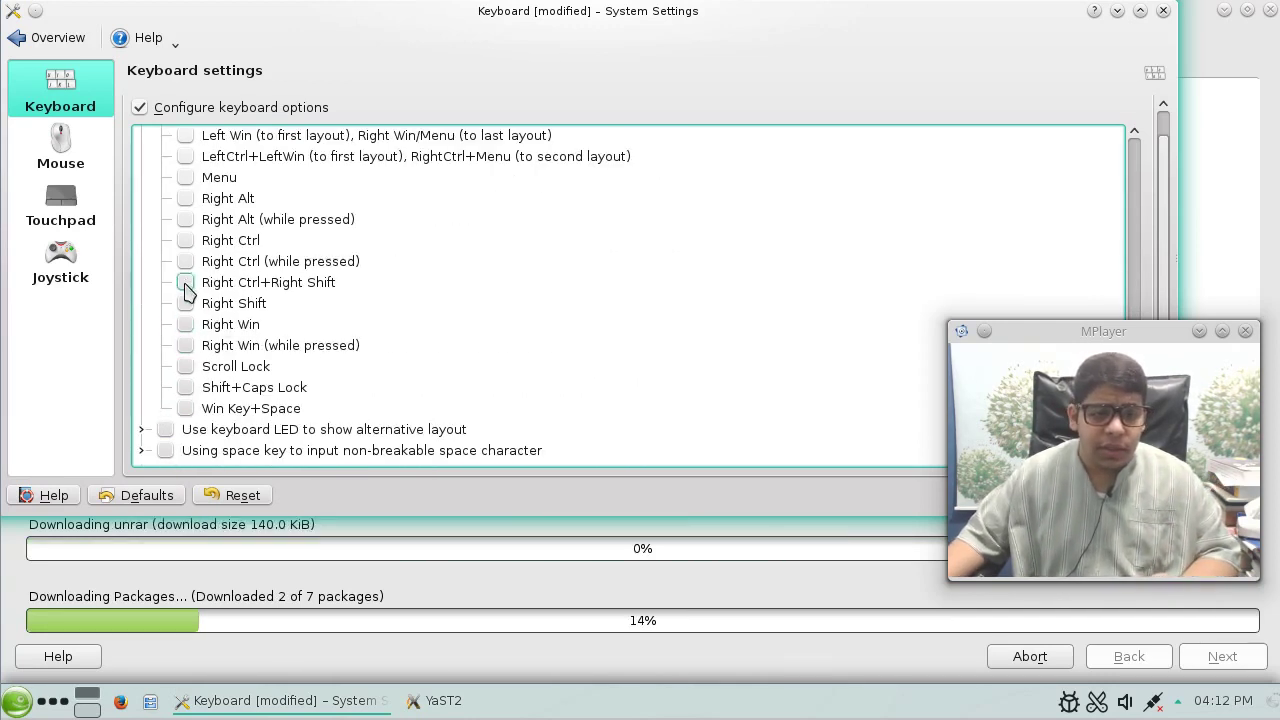
# Try Right Ctrl as the key for switching to another layout, and clear that option again.
pyautogui.click(188, 242)
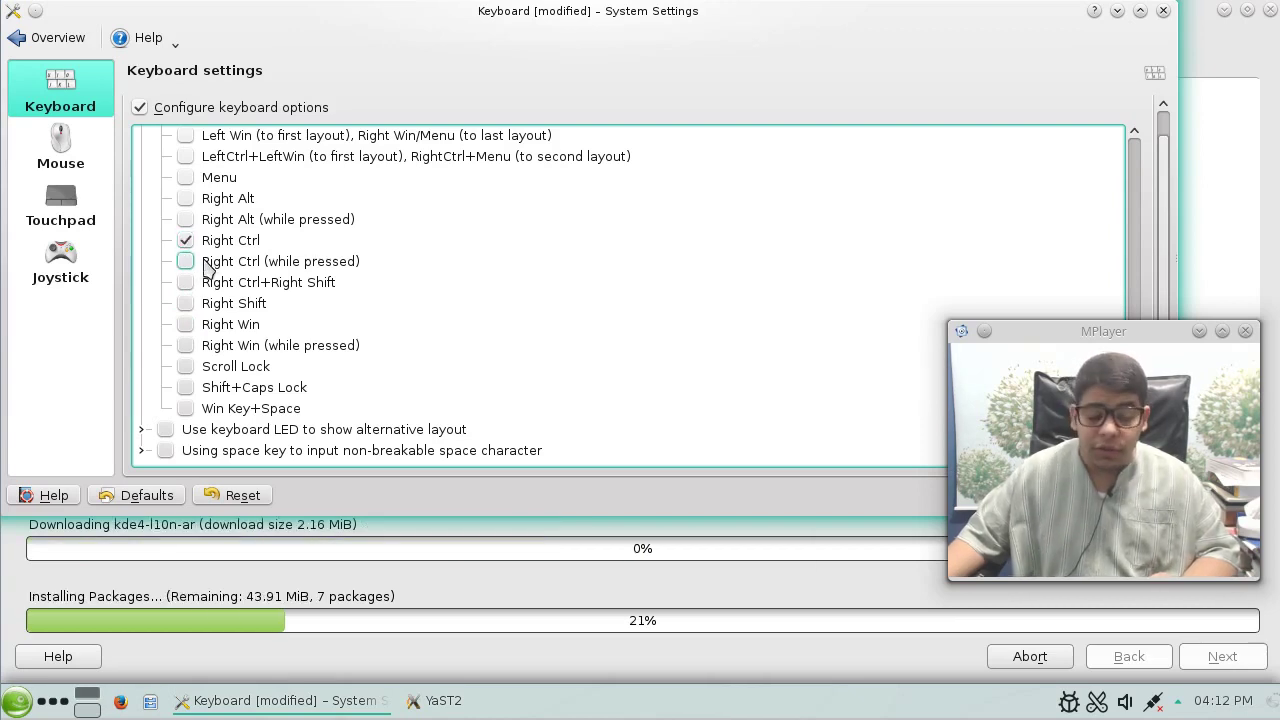
pyautogui.click(186, 241)
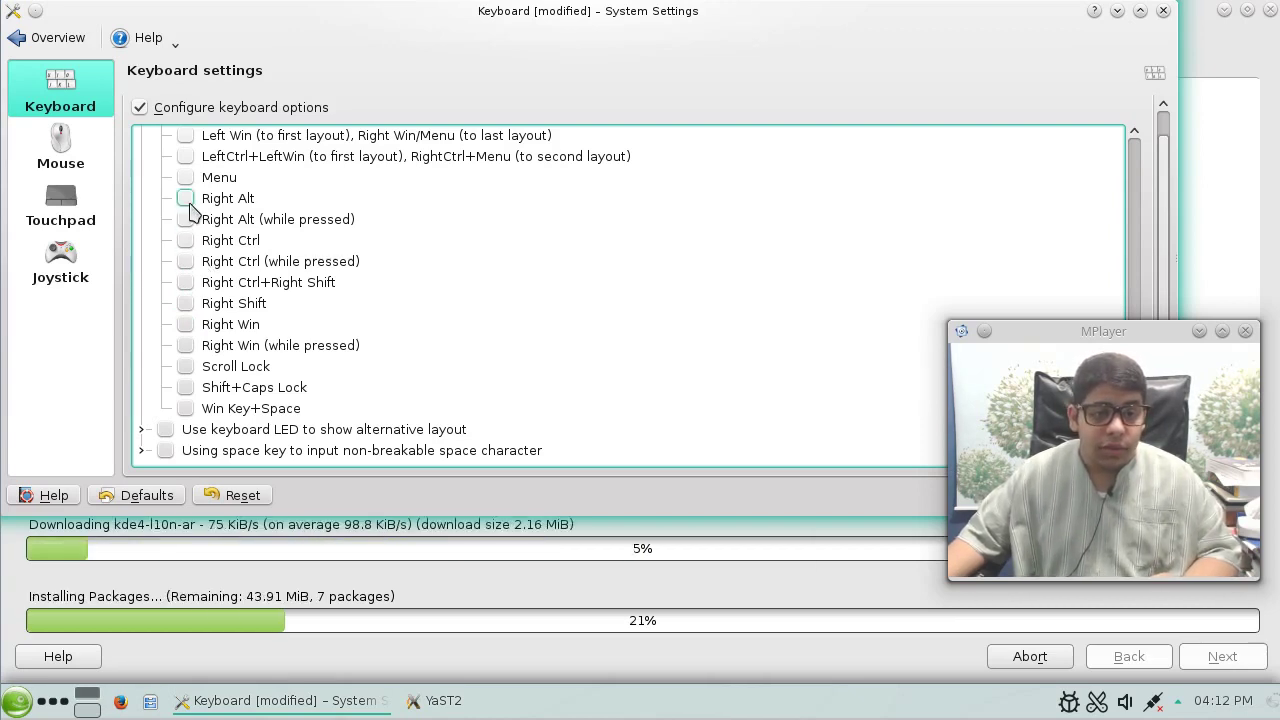
pyautogui.click(187, 198)
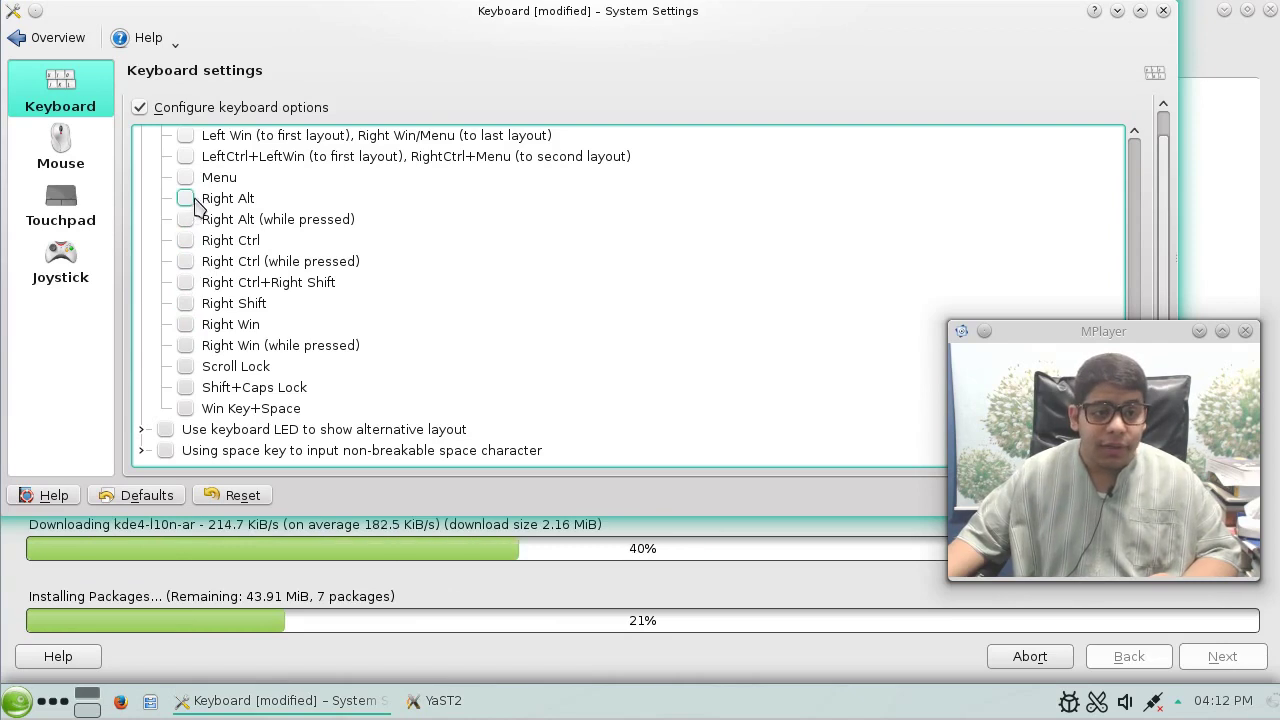
# Apply the keyboard settings and maximize the settings window.
pyautogui.moveTo(1027, 14); pyautogui.dragTo(771, 34)
pyautogui.click(900, 514)
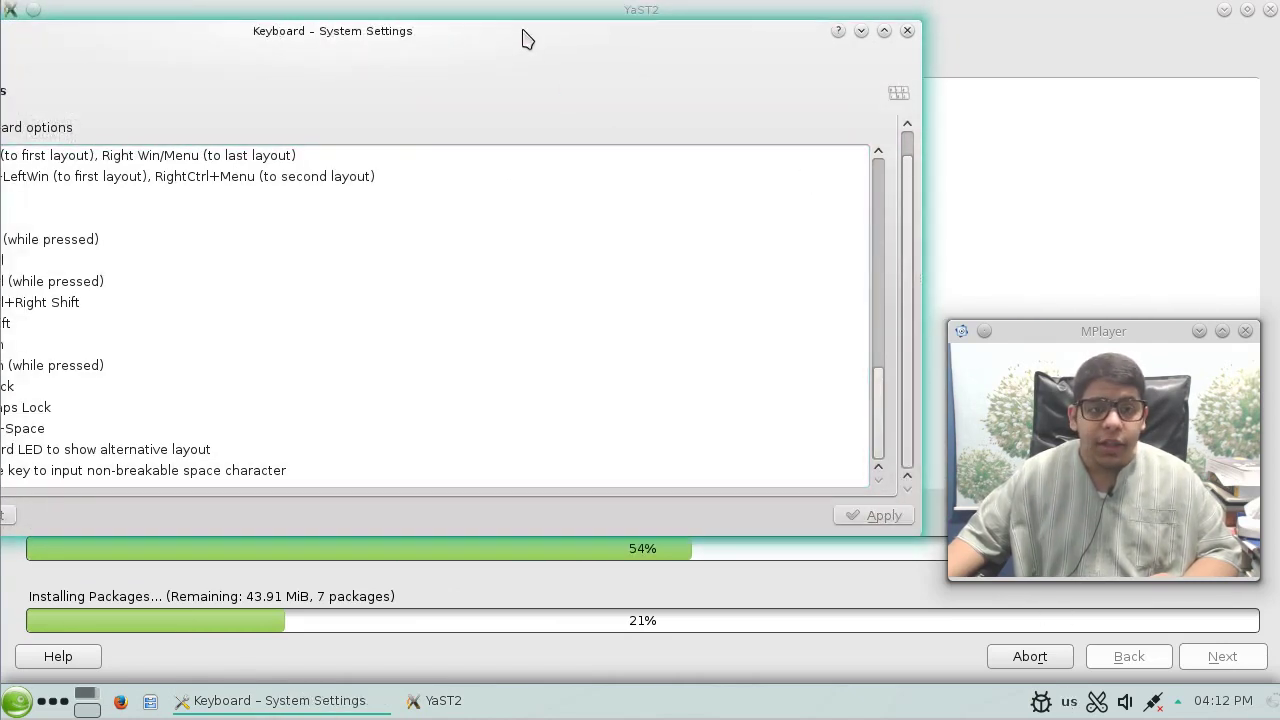
pyautogui.doubleClick(523, 35)
# Return to the settings overview and check the progress of the package installation in YaST2.
pyautogui.click(70, 38)
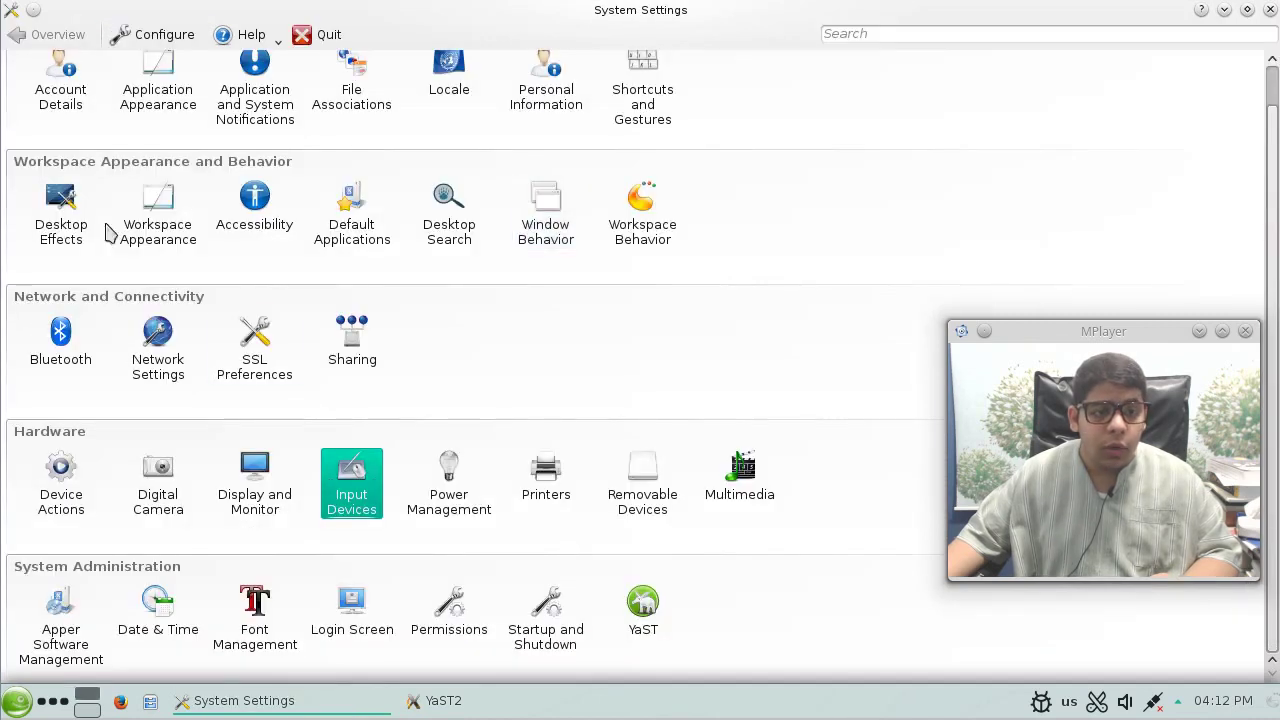
pyautogui.scroll(1, 460, 200)
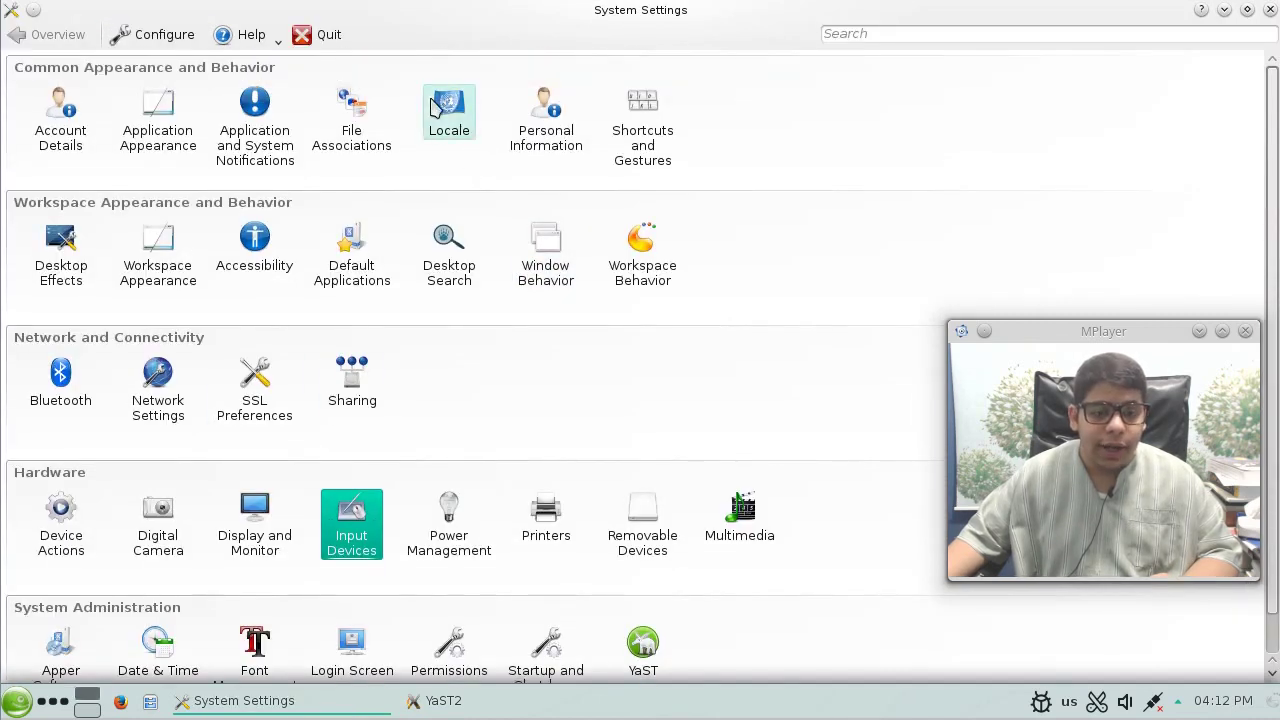
pyautogui.click(445, 700)
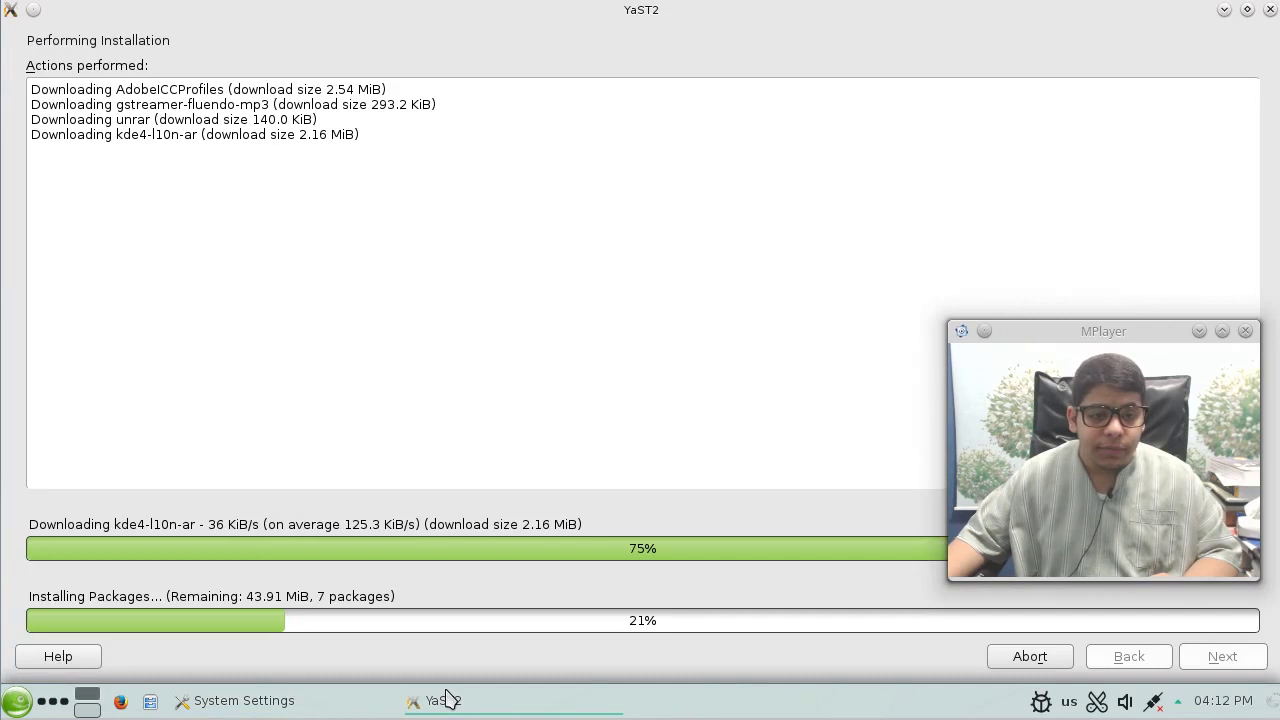
pyautogui.click(446, 697)
# Open the Languages settings under Locale and move American English to the preferred languages.
pyautogui.click(437, 115)
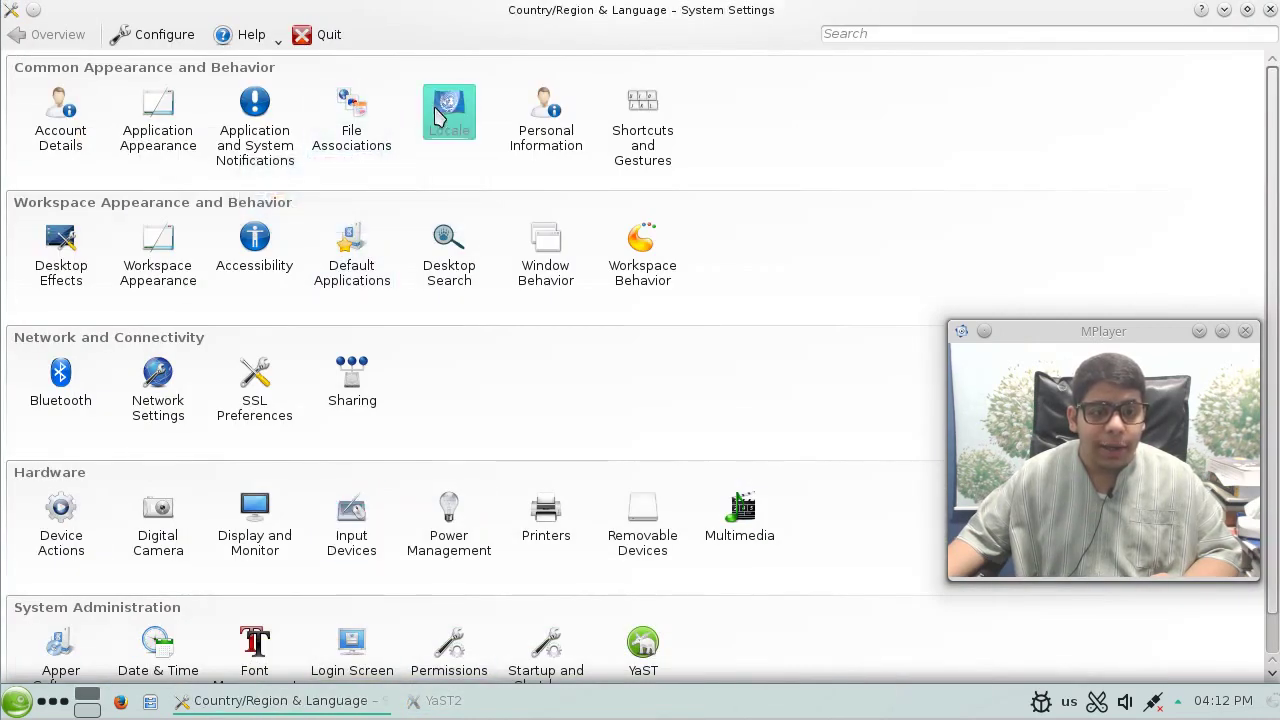
pyautogui.click(275, 107)
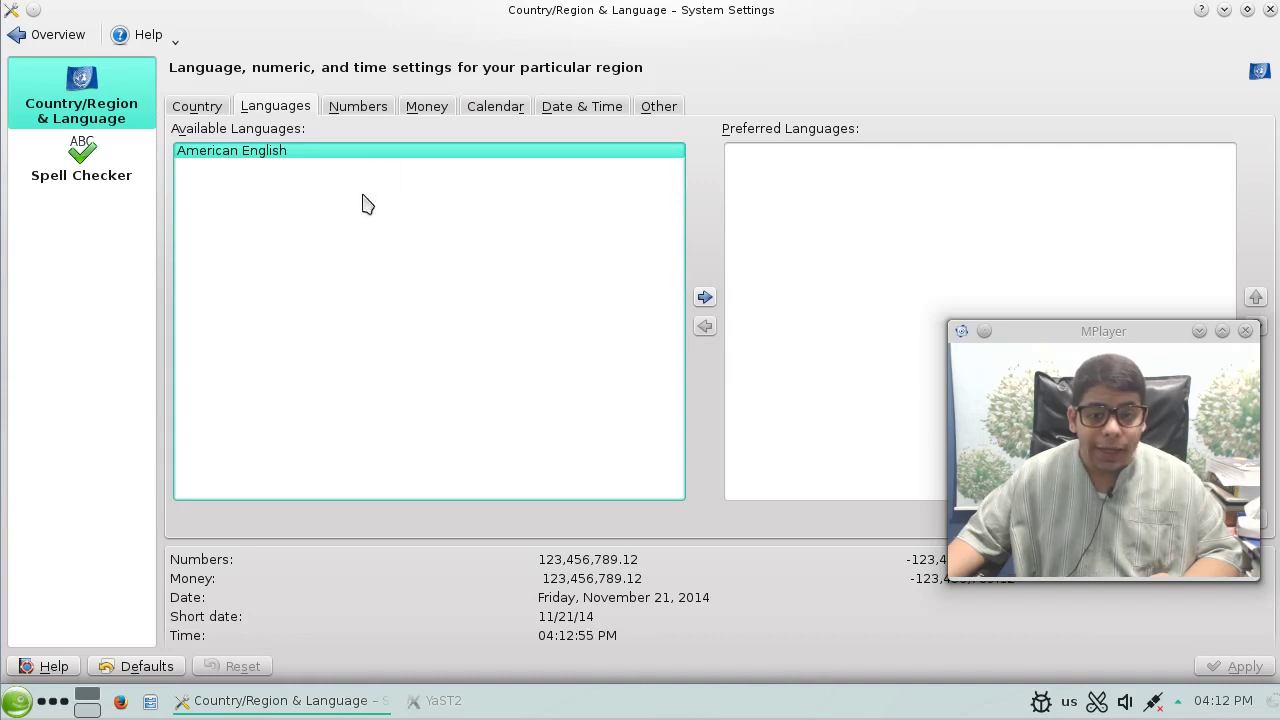
pyautogui.press('Return')
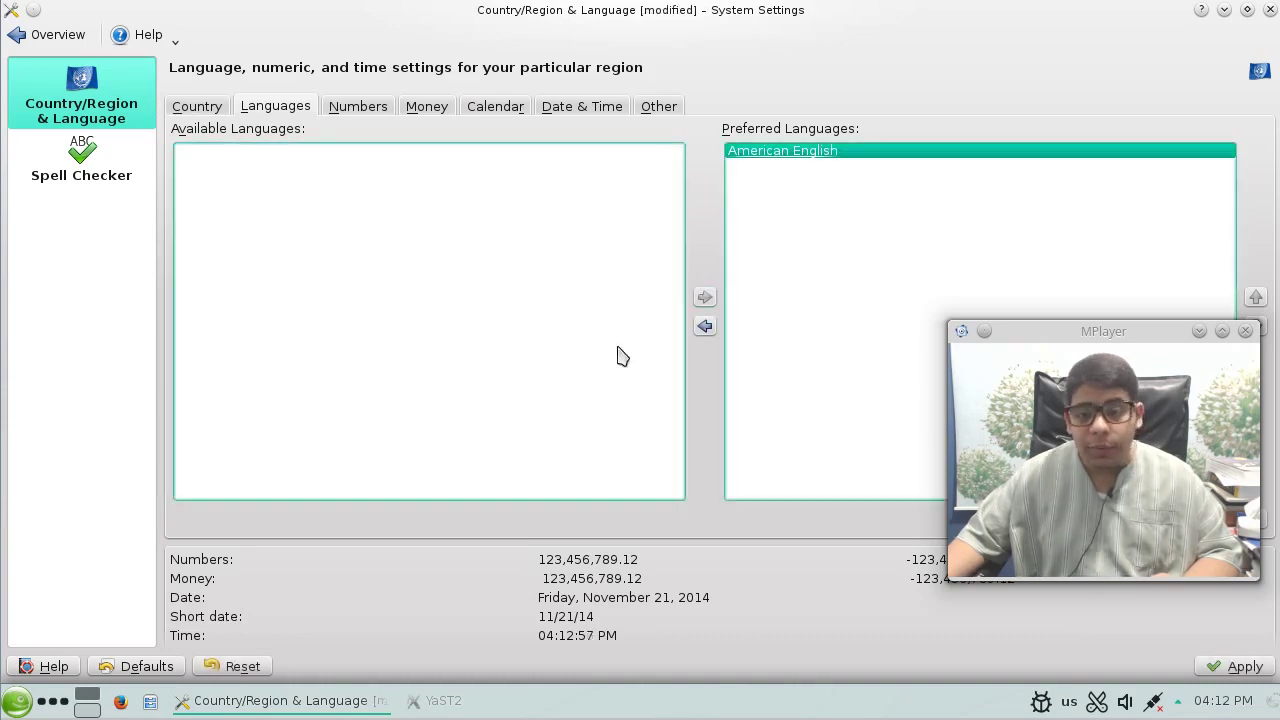
# Close the system settings and return to the running package installation in YaST2.
pyautogui.click(1270, 9)
pyautogui.click(707, 391)
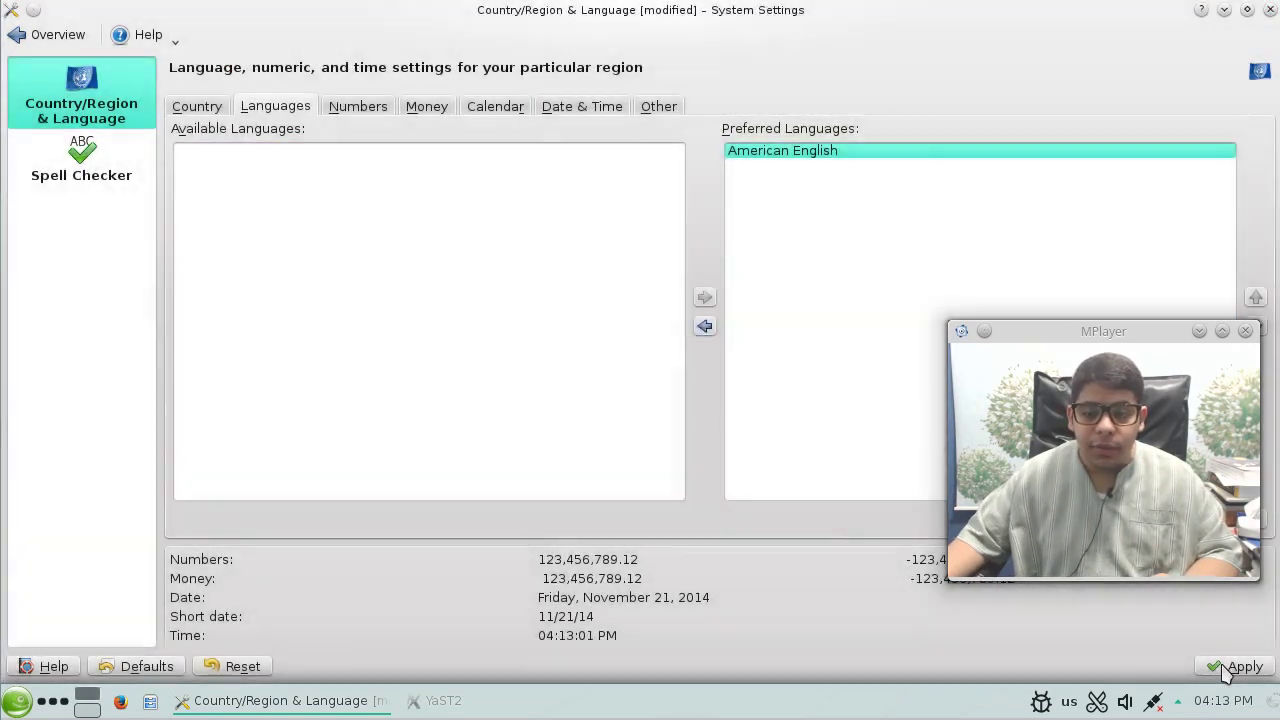
pyautogui.click(355, 709)
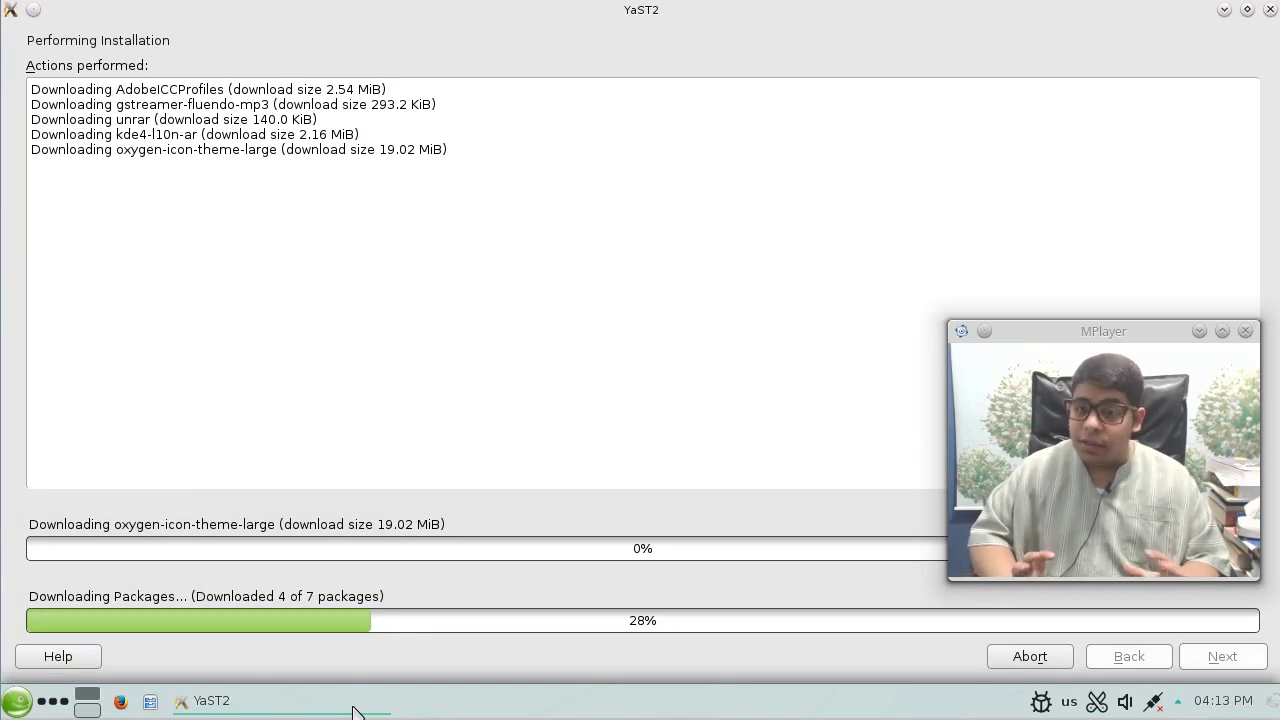